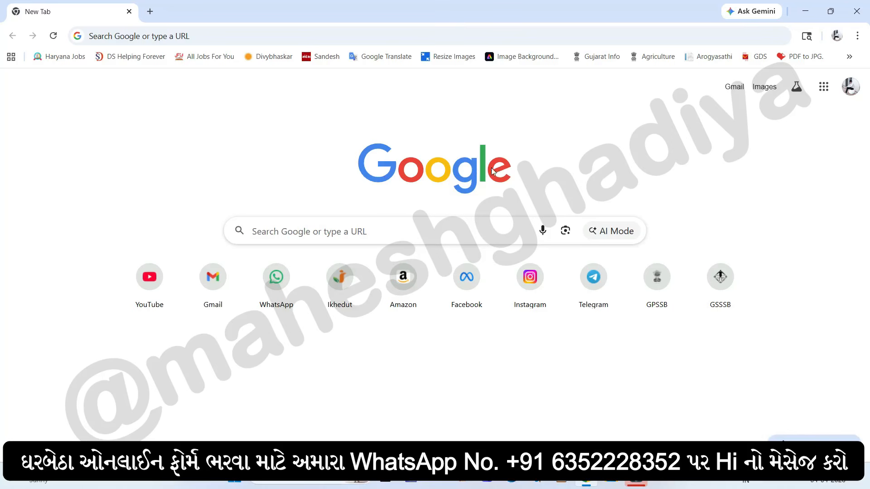
# - Search Google for "rte" and open the Right To Education home page at rte.orpgujarat.com
pyautogui.click(259, 229)
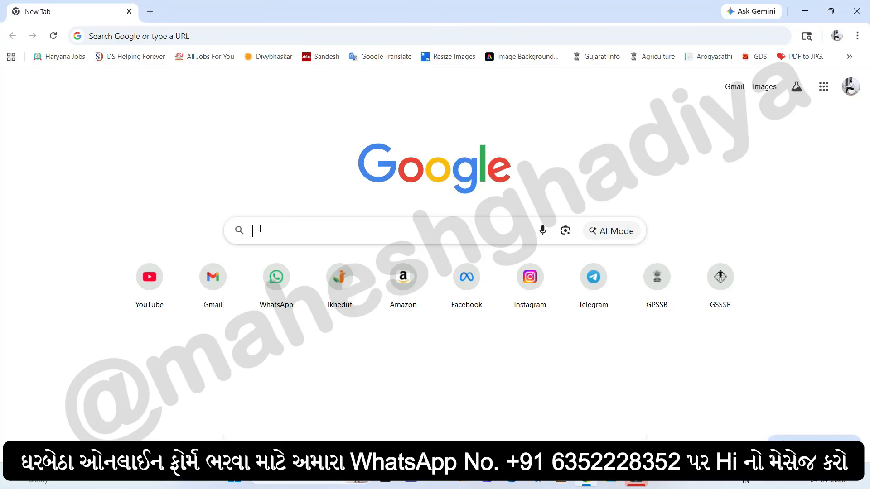
pyautogui.click(257, 263)
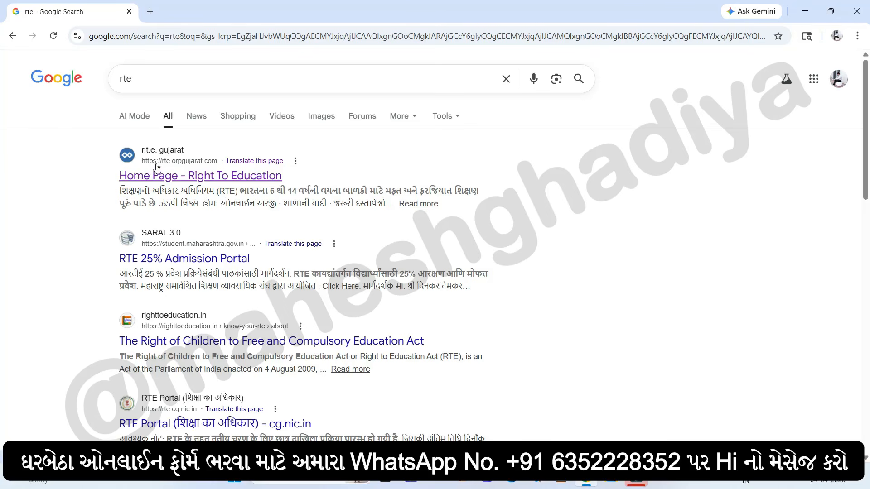
pyautogui.click(195, 166)
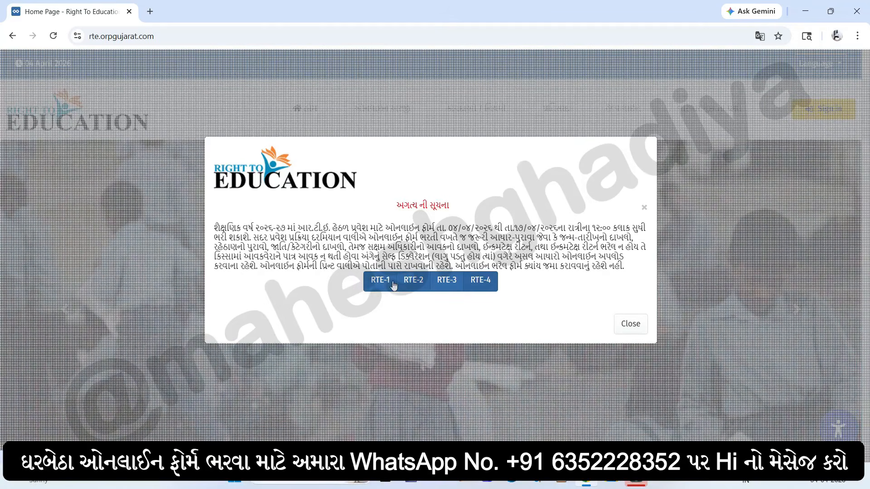
# - Enter the RTE-1 portal and start a new application (નવી એપ્લિકેશન)
pyautogui.click(374, 281)
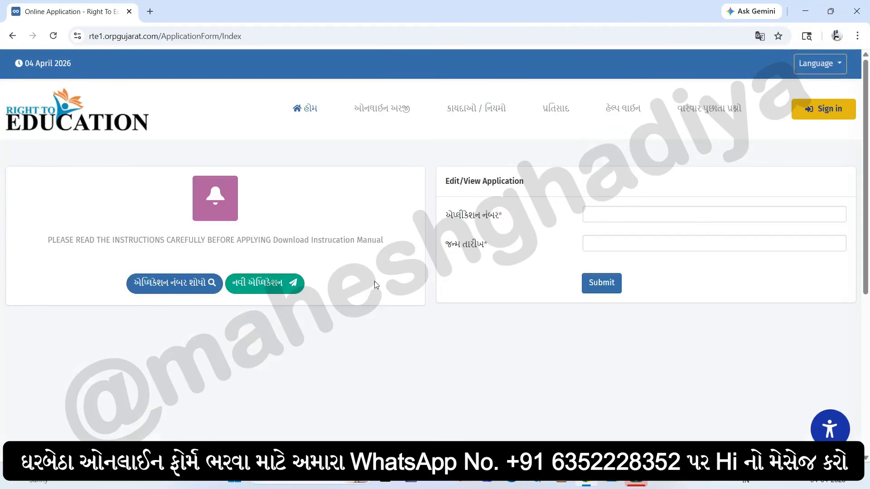
pyautogui.click(262, 285)
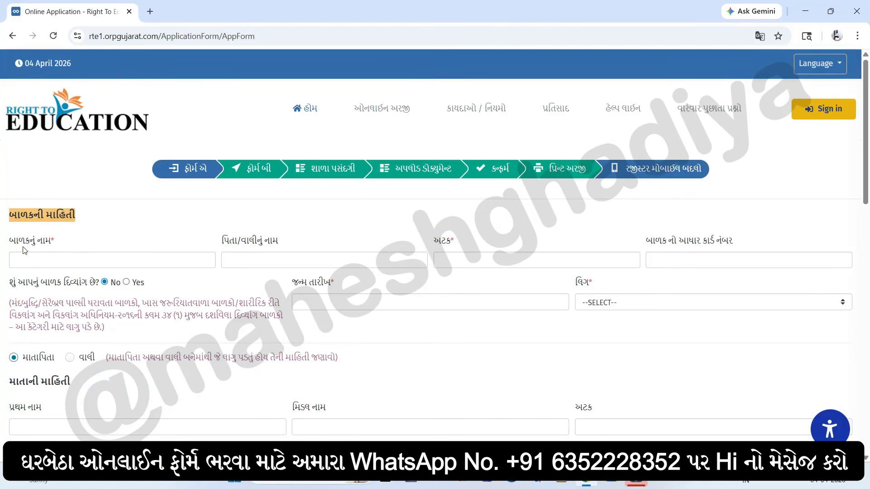
# - Examine the child's information fields: child's name, father's or guardian's name, surname, Aadhaar number, disability, birth date and gender options
pyautogui.click(47, 259)
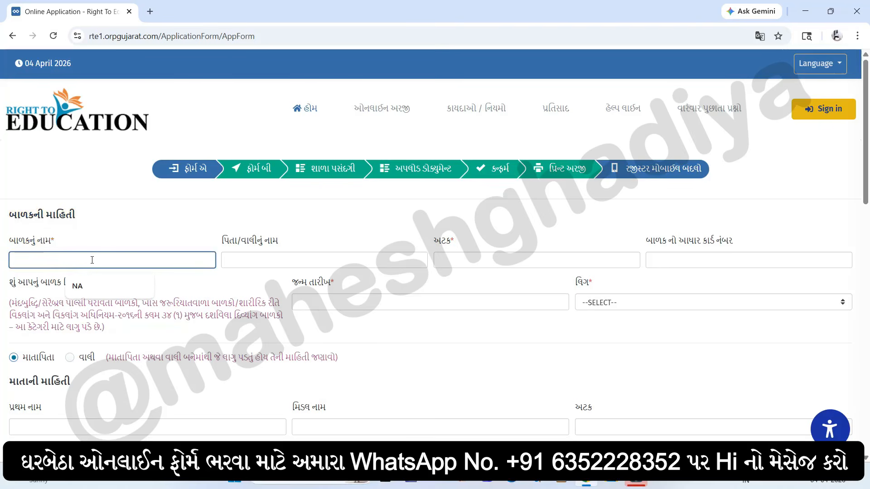
pyautogui.moveTo(222, 241); pyautogui.dragTo(277, 241)
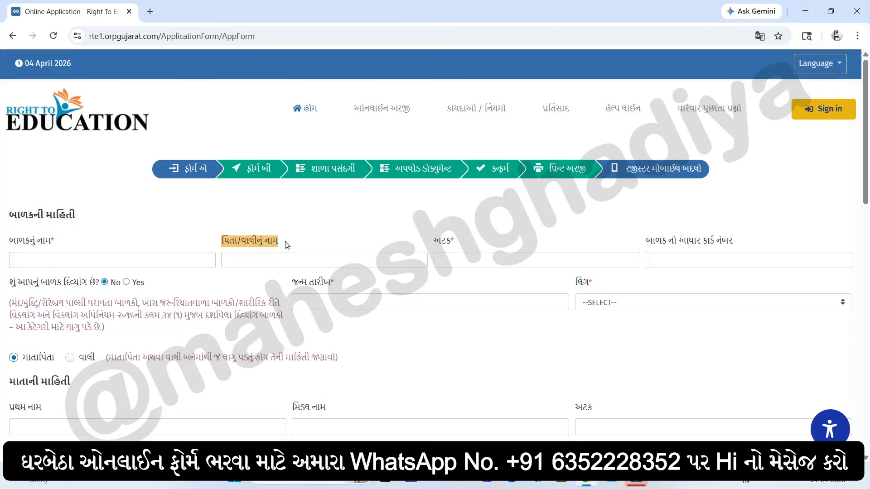
pyautogui.click(253, 259)
pyautogui.click(466, 256)
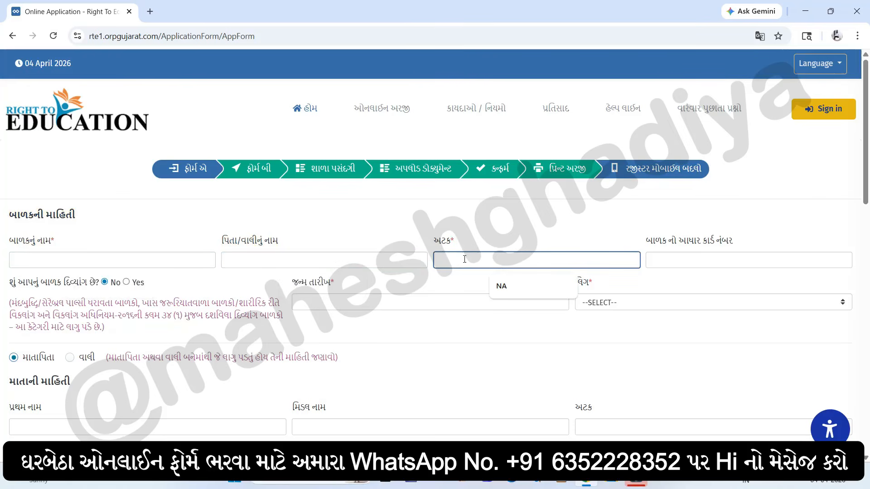
pyautogui.moveTo(655, 241); pyautogui.dragTo(733, 241)
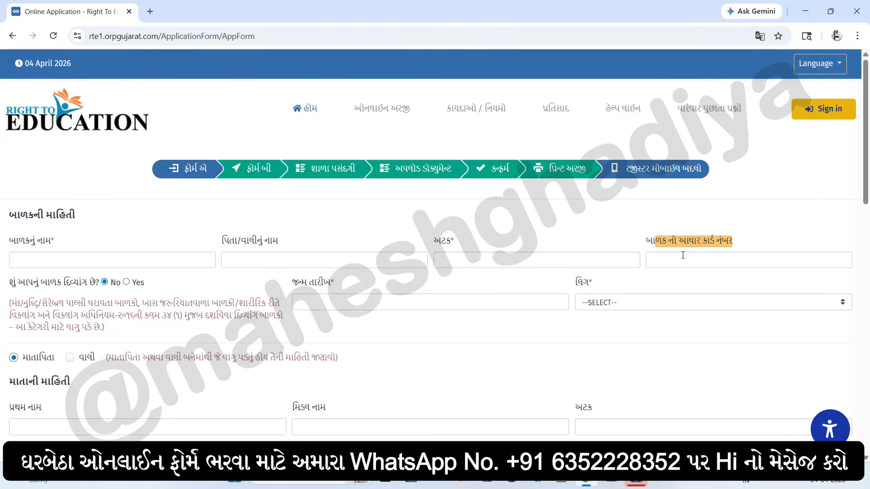
pyautogui.click(681, 259)
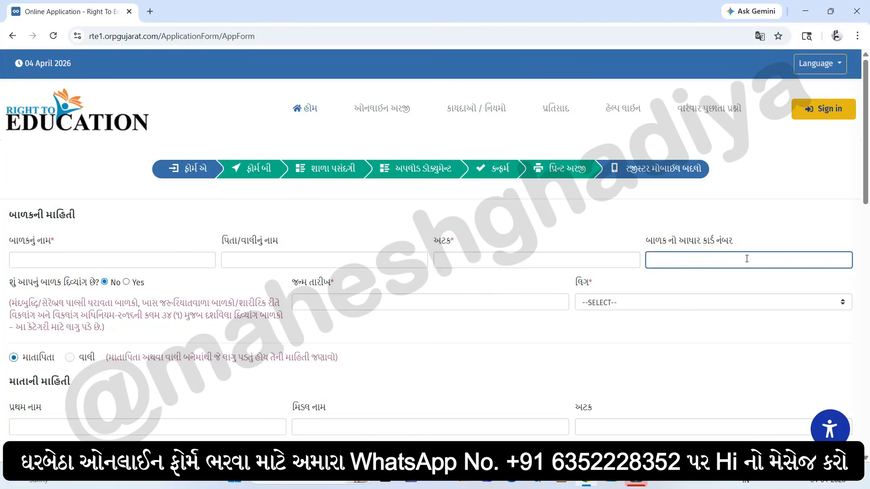
pyautogui.moveTo(10, 283); pyautogui.dragTo(101, 284)
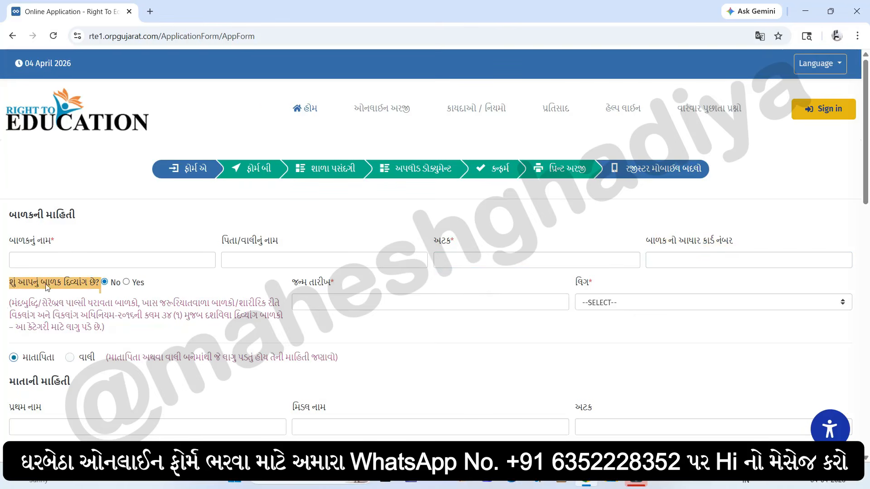
pyautogui.click(127, 284)
pyautogui.click(105, 282)
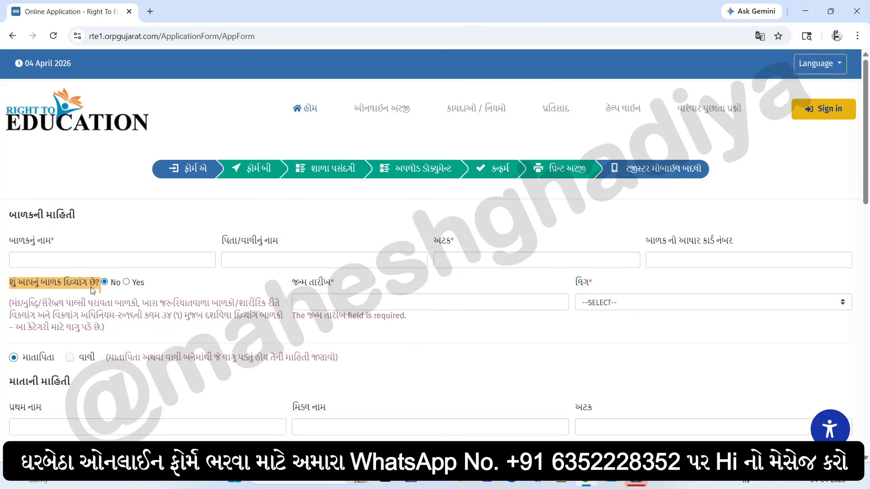
pyautogui.moveTo(293, 283)
pyautogui.mouseDown()
pyautogui.moveTo(334, 283)
pyautogui.moveTo(297, 302)
pyautogui.mouseUp()
pyautogui.click(362, 297)
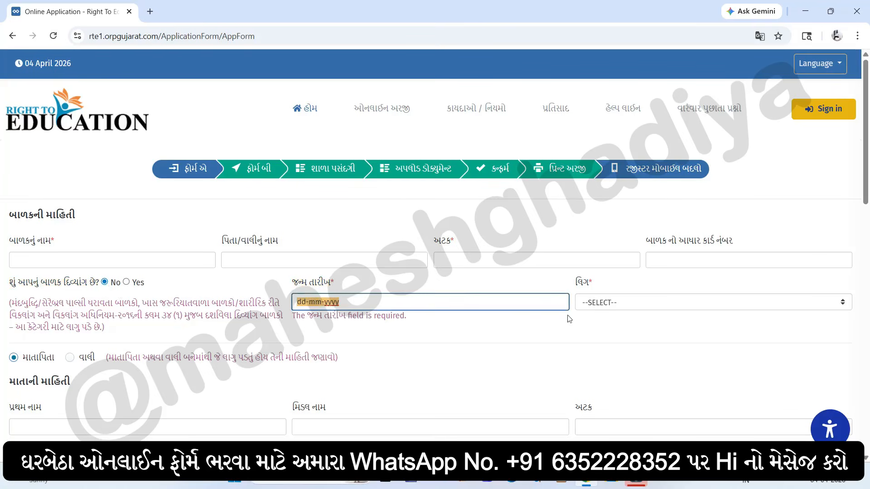
pyautogui.click(609, 303)
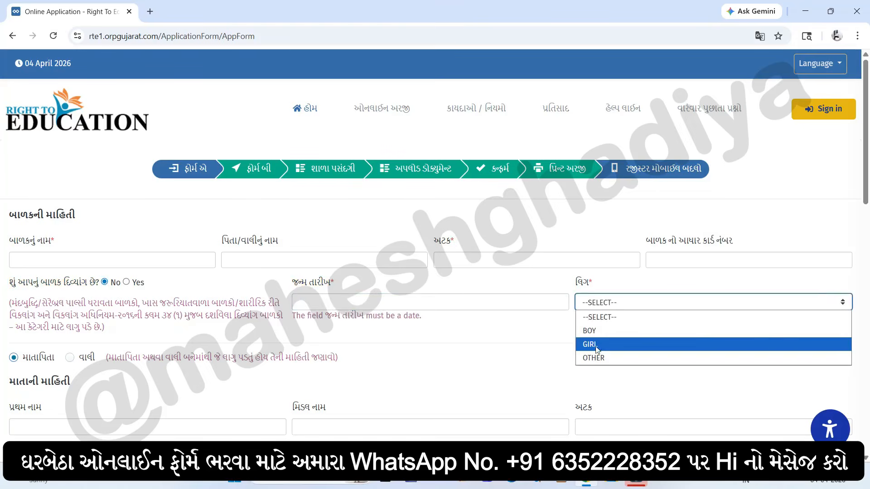
pyautogui.click(549, 333)
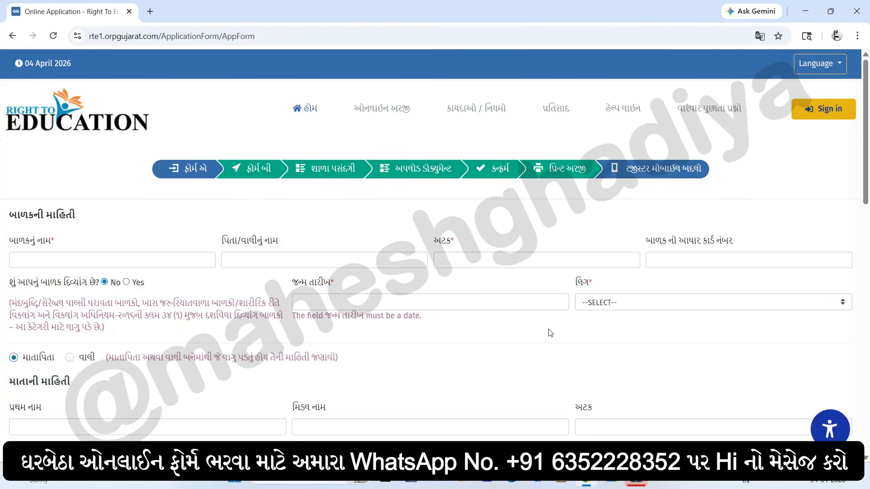
# - Examine the parent-or-guardian choice and the mother's first name, middle name, surname and Aadhaar number fields
pyautogui.moveTo(109, 357); pyautogui.dragTo(311, 360)
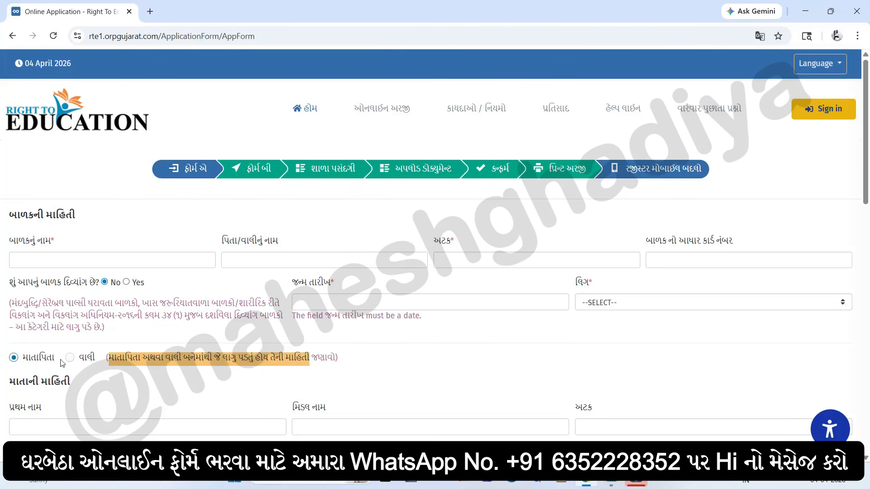
pyautogui.scroll(-3, 81, 305)
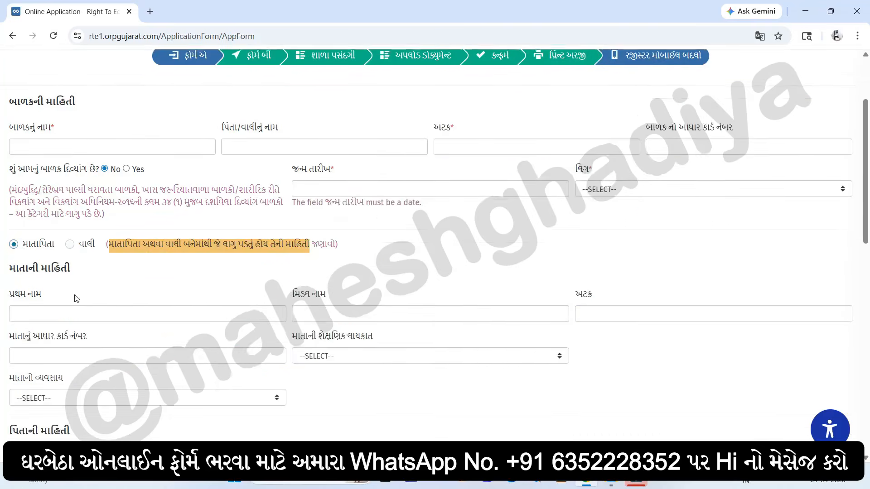
pyautogui.scroll(-1, 80, 304)
pyautogui.moveTo(57, 194); pyautogui.dragTo(22, 193)
pyautogui.moveTo(80, 215)
pyautogui.mouseDown()
pyautogui.moveTo(10, 214)
pyautogui.moveTo(45, 247)
pyautogui.mouseUp()
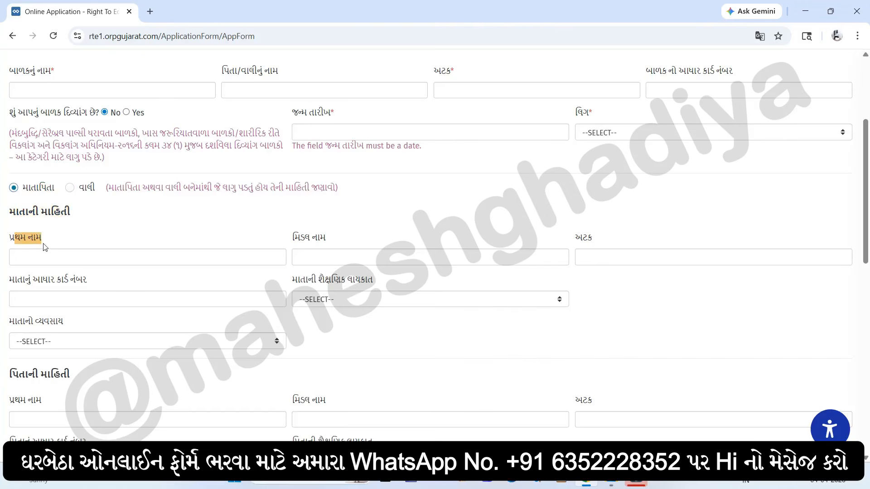
pyautogui.click(22, 262)
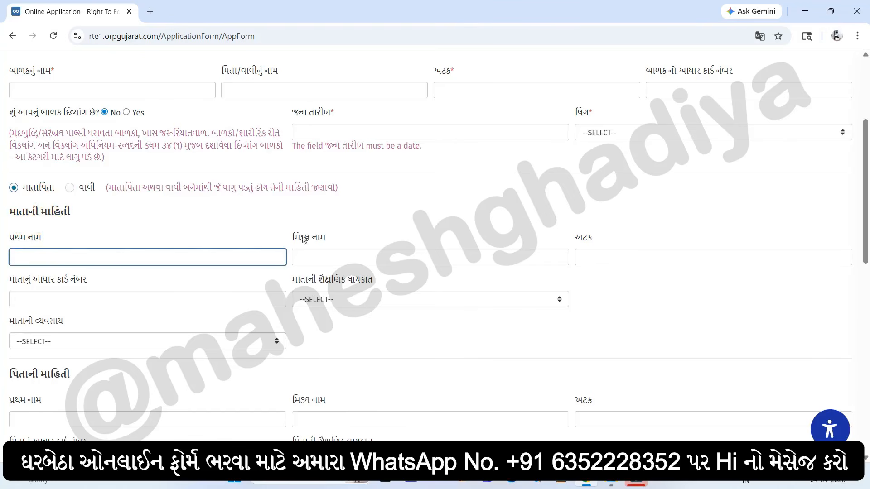
pyautogui.moveTo(292, 239); pyautogui.dragTo(326, 239)
pyautogui.click(310, 256)
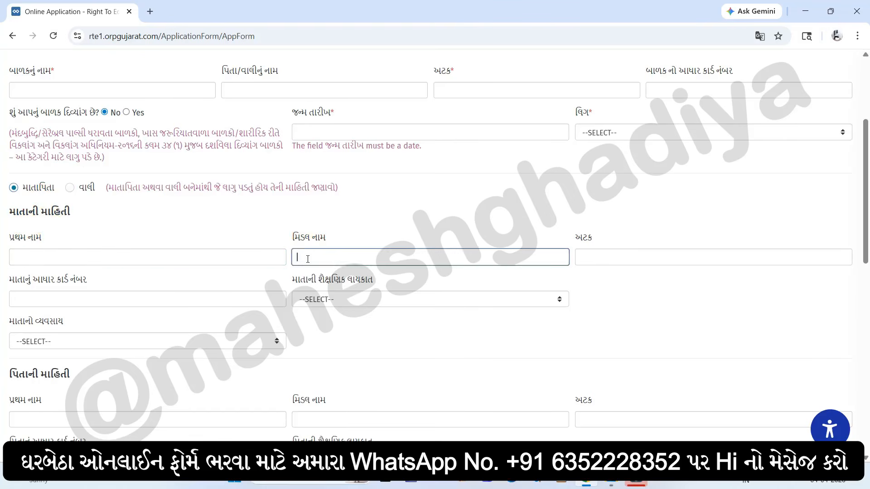
pyautogui.click(580, 257)
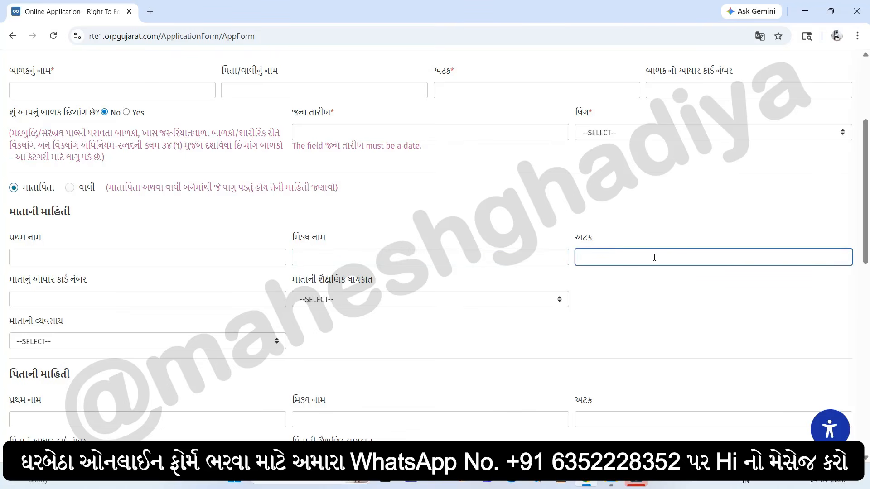
pyautogui.moveTo(18, 281); pyautogui.dragTo(109, 283)
pyautogui.click(38, 296)
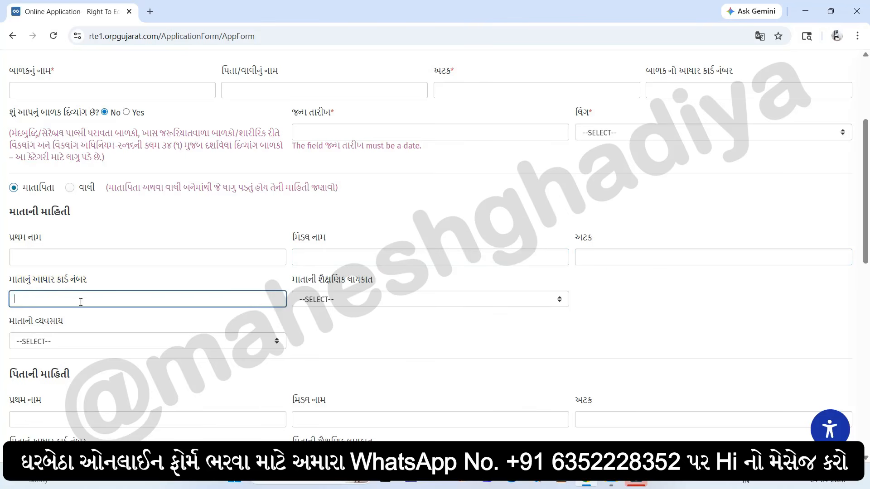
# - Set the mother's educational qualification to Illiterate and her occupation to Unemployed
pyautogui.click(349, 300)
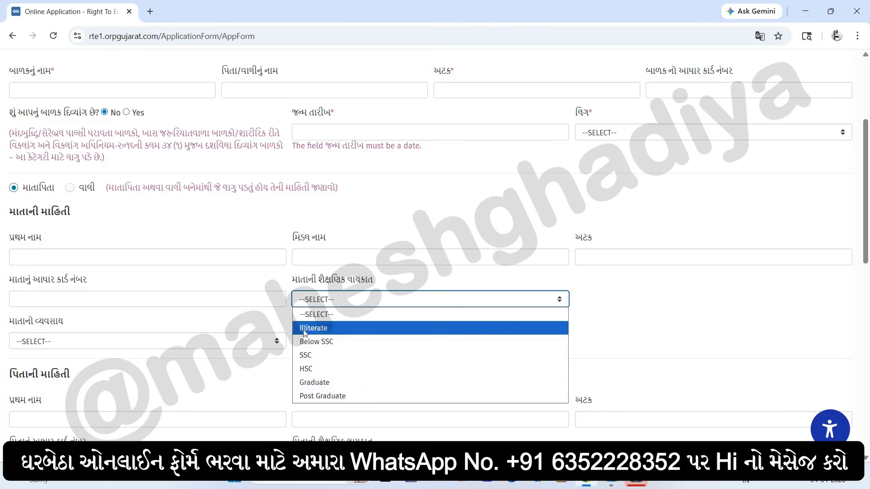
pyautogui.click(341, 331)
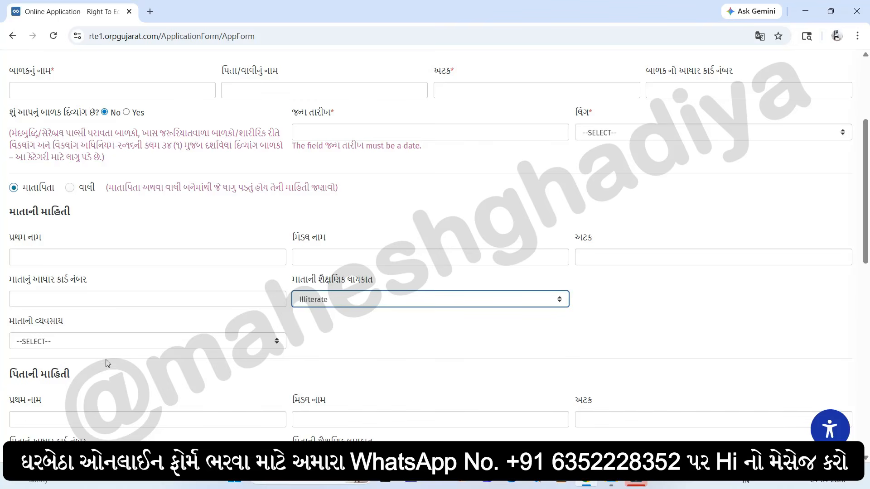
pyautogui.moveTo(17, 323); pyautogui.dragTo(83, 335)
pyautogui.click(85, 340)
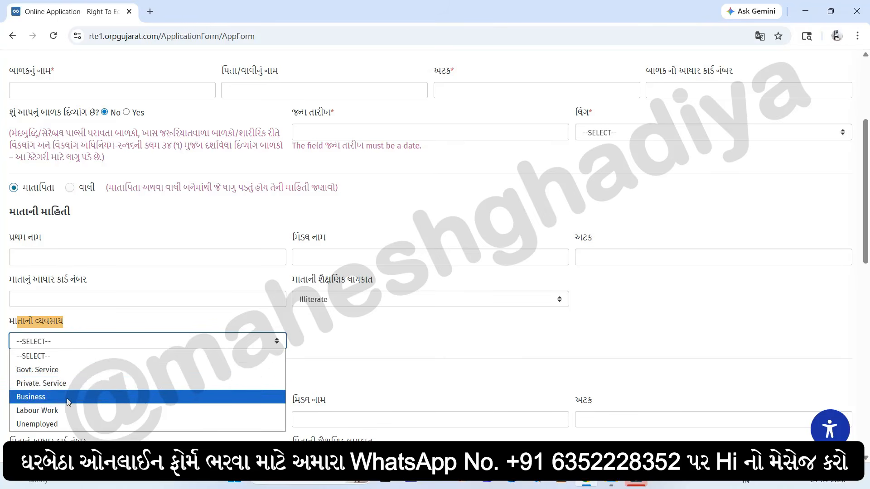
pyautogui.click(51, 426)
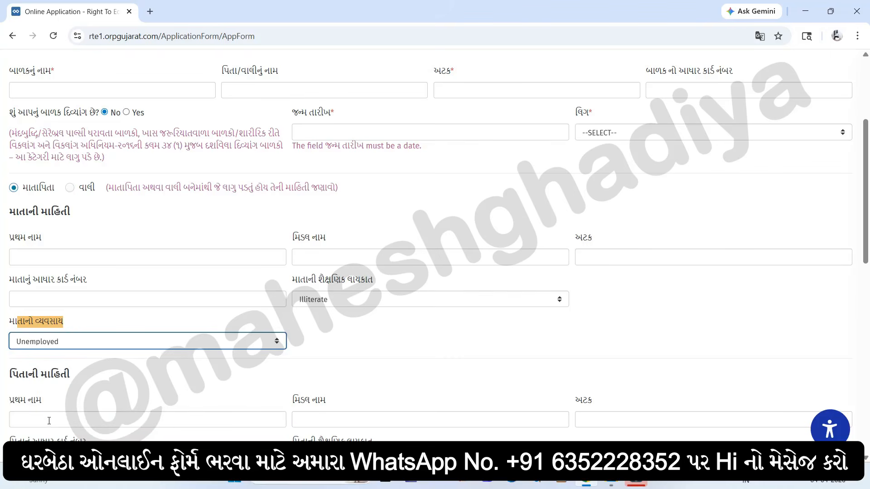
# - Examine the father's information fields: names, Aadhaar number, and the available educational qualification and occupation options
pyautogui.scroll(-5, 222, 357)
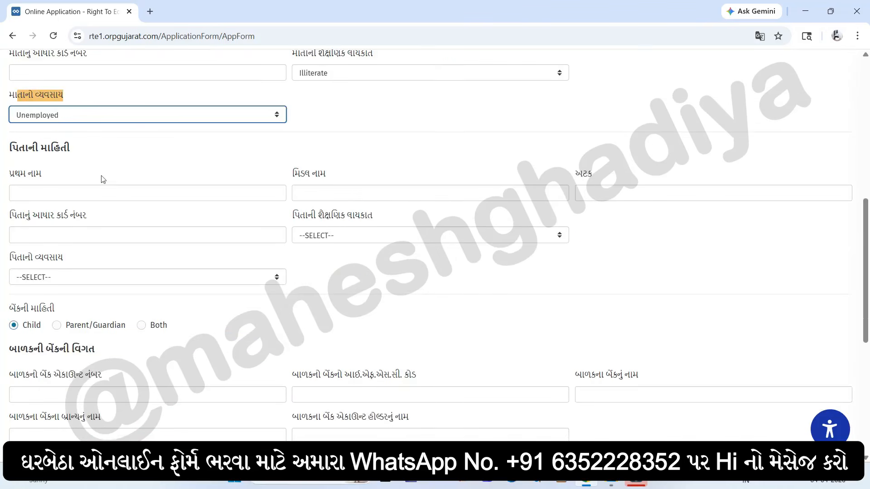
pyautogui.moveTo(10, 151); pyautogui.dragTo(73, 149)
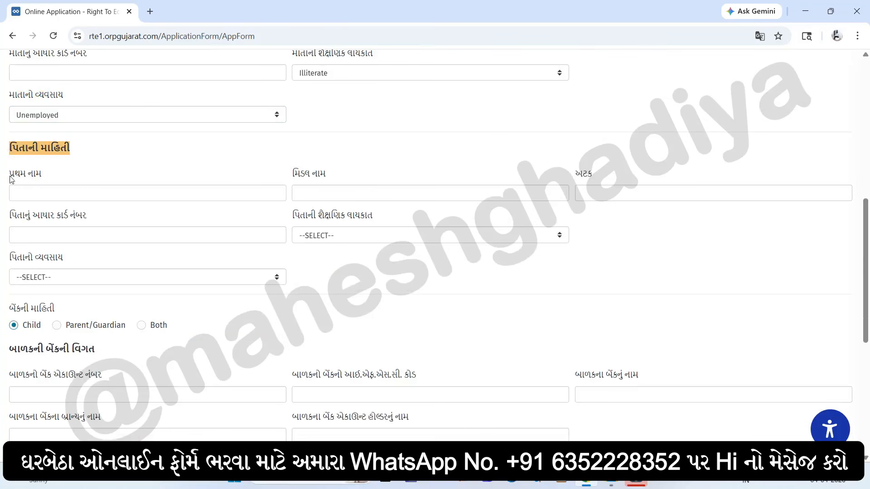
pyautogui.moveTo(12, 181); pyautogui.dragTo(54, 176)
pyautogui.click(42, 193)
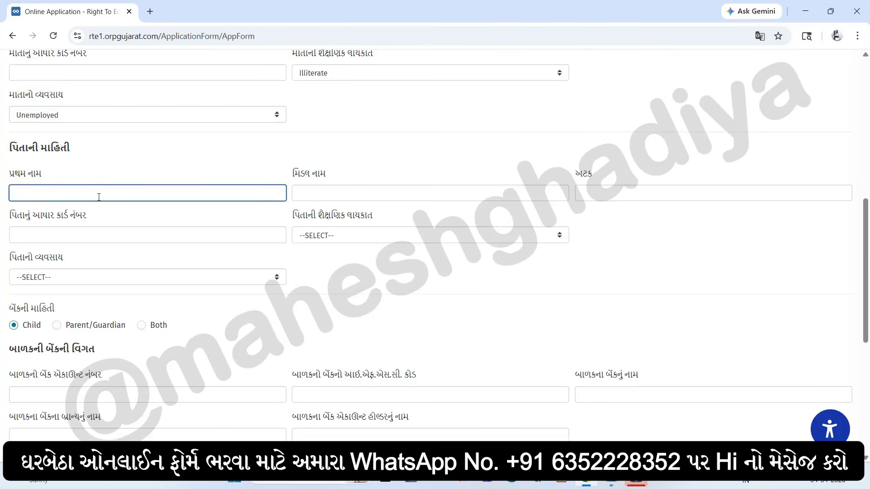
pyautogui.moveTo(293, 177); pyautogui.dragTo(325, 184)
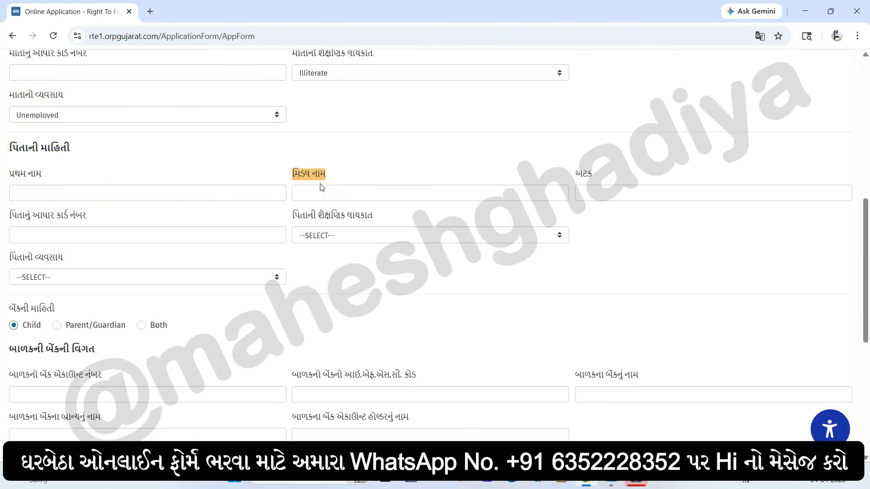
pyautogui.click(347, 195)
pyautogui.moveTo(575, 175); pyautogui.dragTo(612, 177)
pyautogui.click(595, 191)
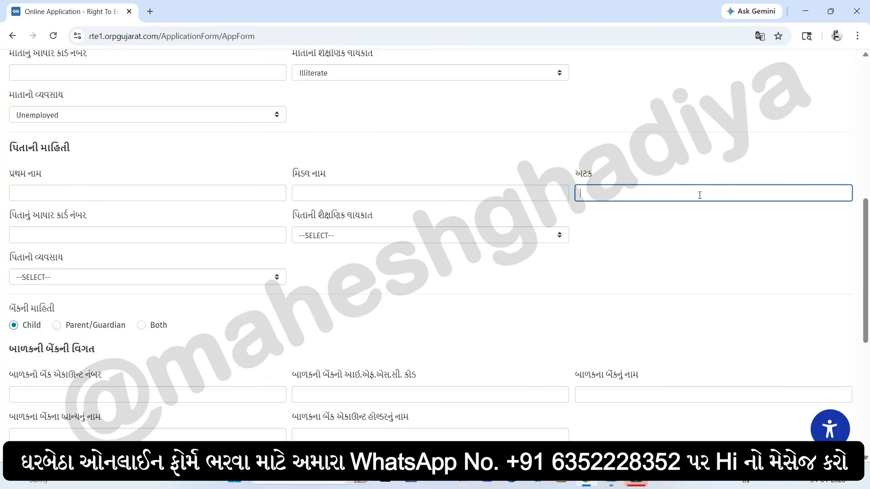
pyautogui.moveTo(41, 216); pyautogui.dragTo(89, 222)
pyautogui.click(47, 232)
pyautogui.click(335, 236)
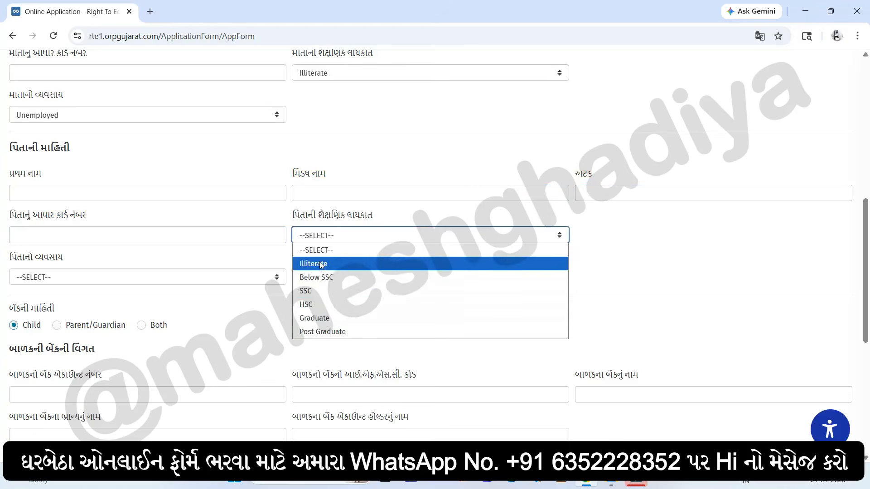
pyautogui.click(170, 277)
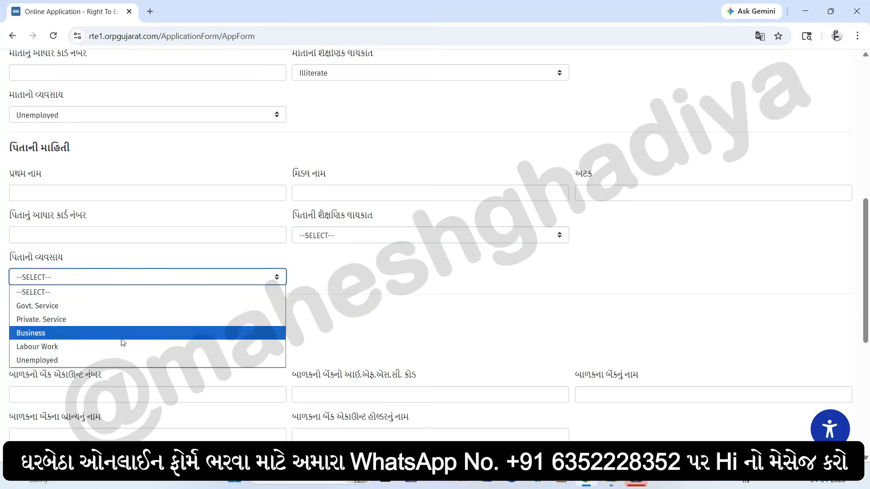
pyautogui.click(377, 275)
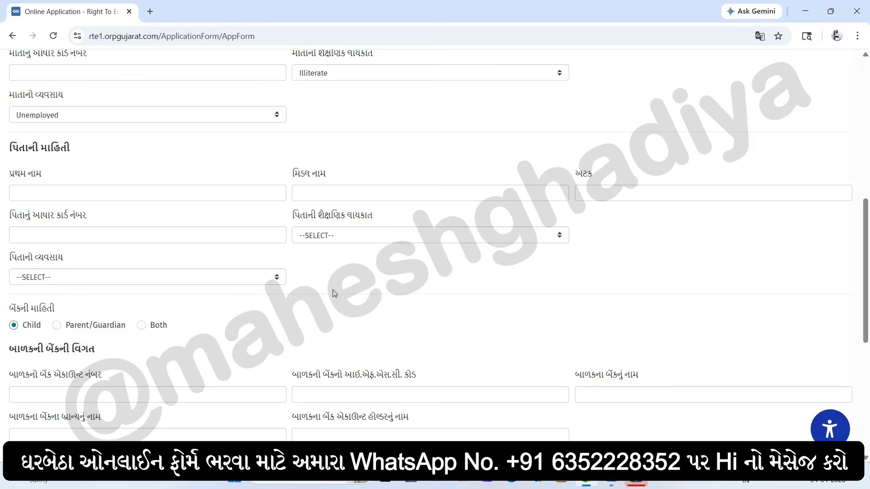
# - Examine the child's bank detail fields: account number, IFSC code, bank name, branch name and account holder's name
pyautogui.scroll(-3, 253, 291)
pyautogui.moveTo(10, 195); pyautogui.dragTo(65, 196)
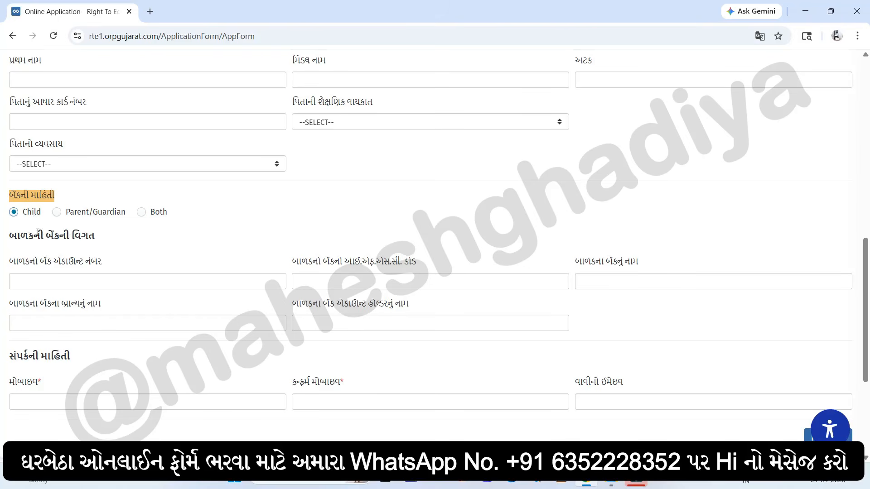
pyautogui.moveTo(9, 235); pyautogui.dragTo(88, 243)
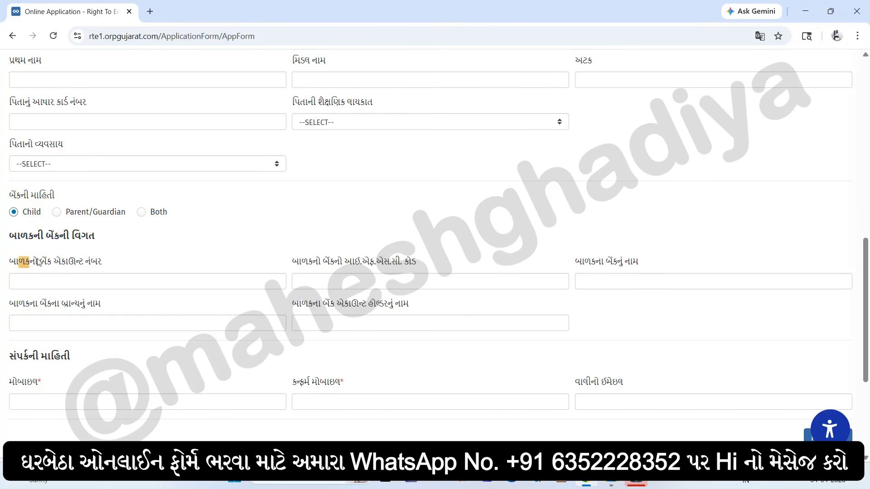
pyautogui.click(28, 280)
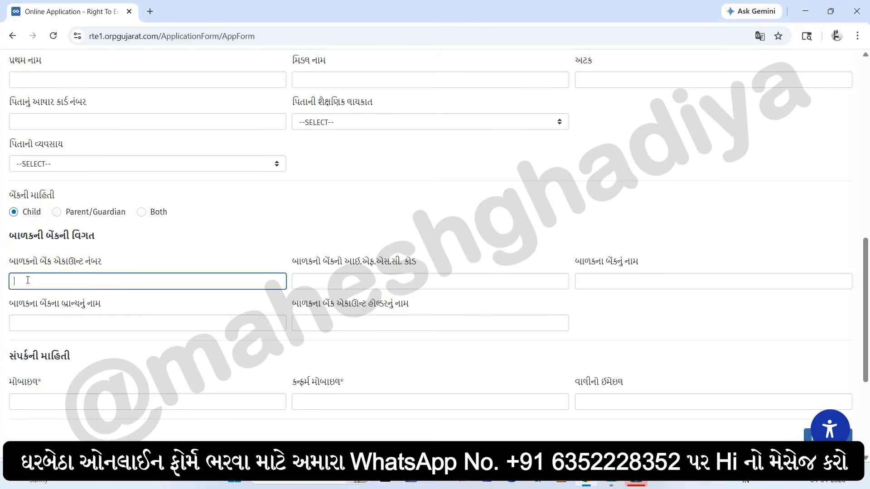
pyautogui.moveTo(320, 269); pyautogui.dragTo(423, 265)
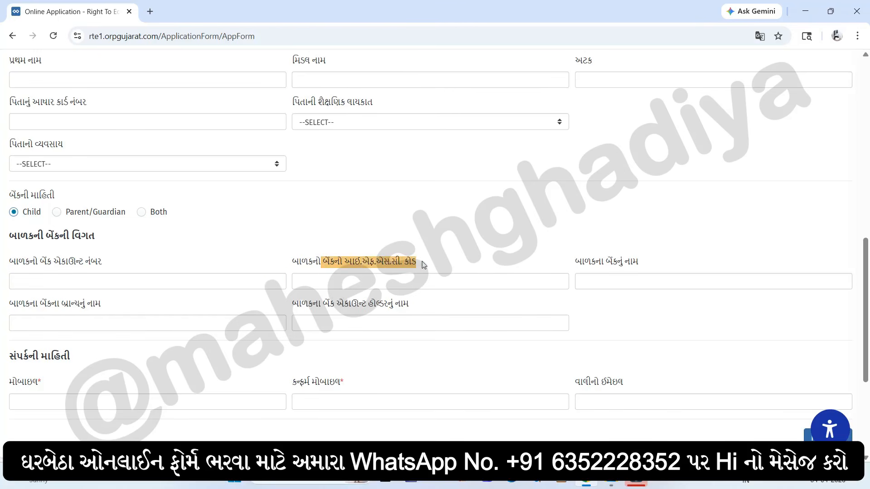
pyautogui.click(328, 284)
pyautogui.moveTo(605, 268); pyautogui.dragTo(647, 270)
pyautogui.click(613, 280)
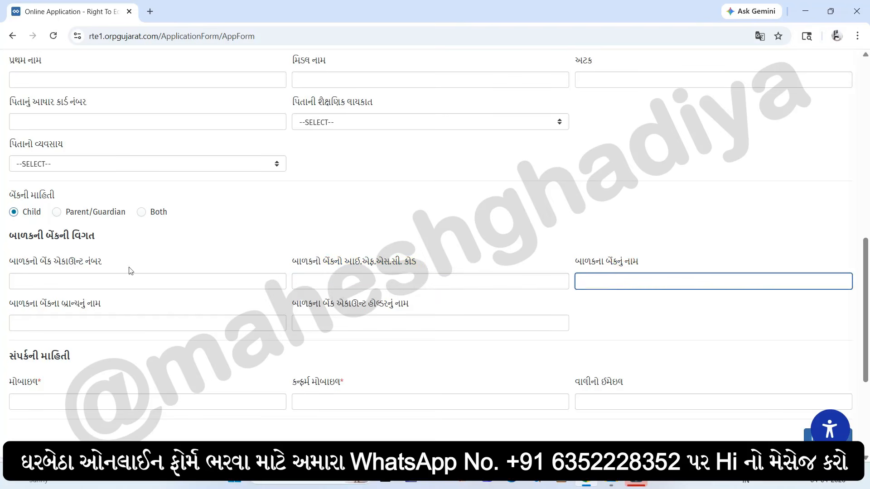
pyautogui.moveTo(41, 302); pyautogui.dragTo(111, 302)
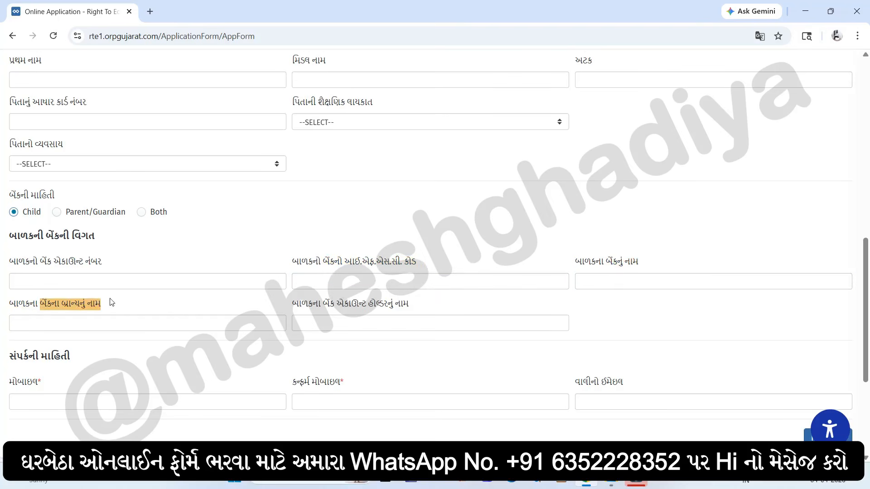
pyautogui.click(45, 322)
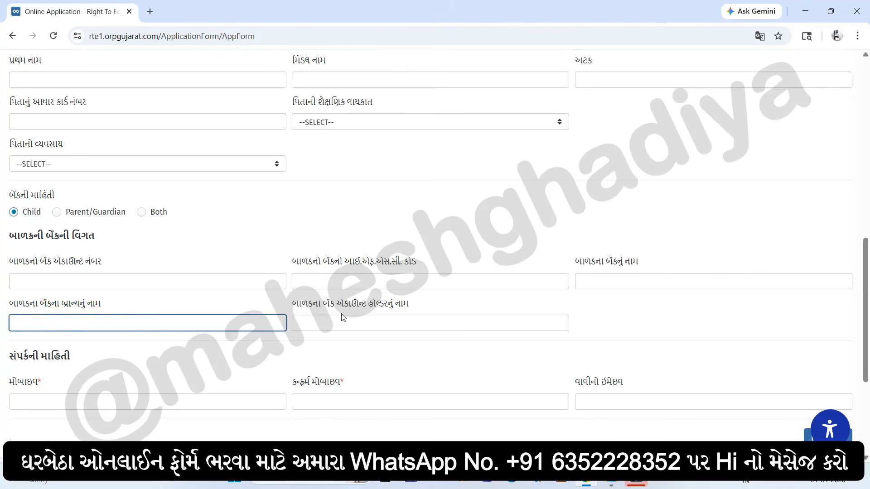
pyautogui.moveTo(313, 303); pyautogui.dragTo(402, 303)
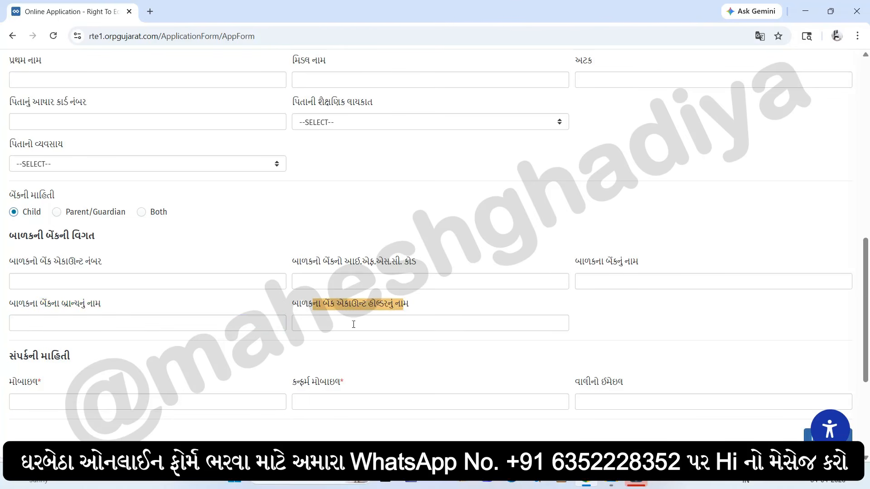
pyautogui.click(318, 325)
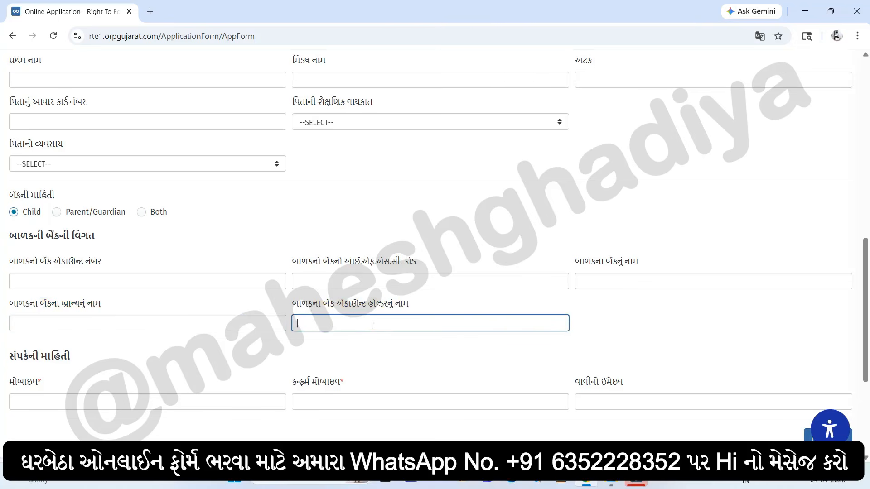
# - Set the bank information to Parent/Guardian and examine its account number, IFSC code, bank, branch, account holder and linked Aadhaar ID fields
pyautogui.click(57, 212)
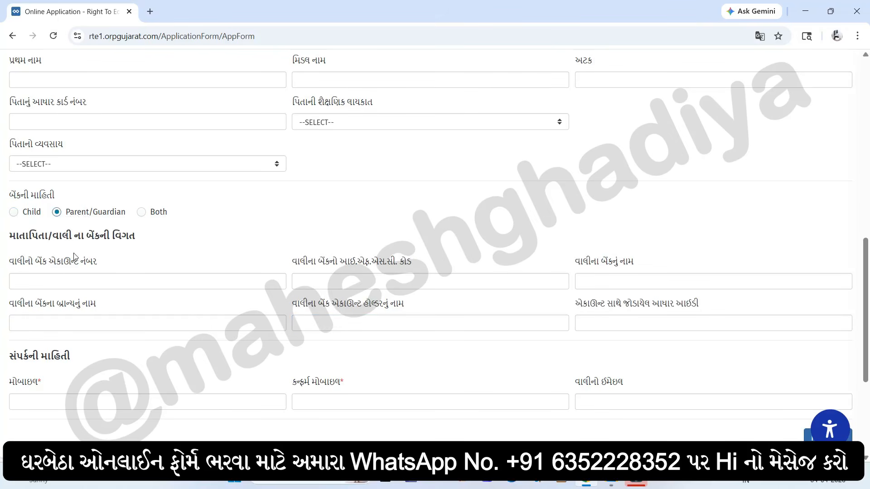
pyautogui.moveTo(15, 235); pyautogui.dragTo(148, 241)
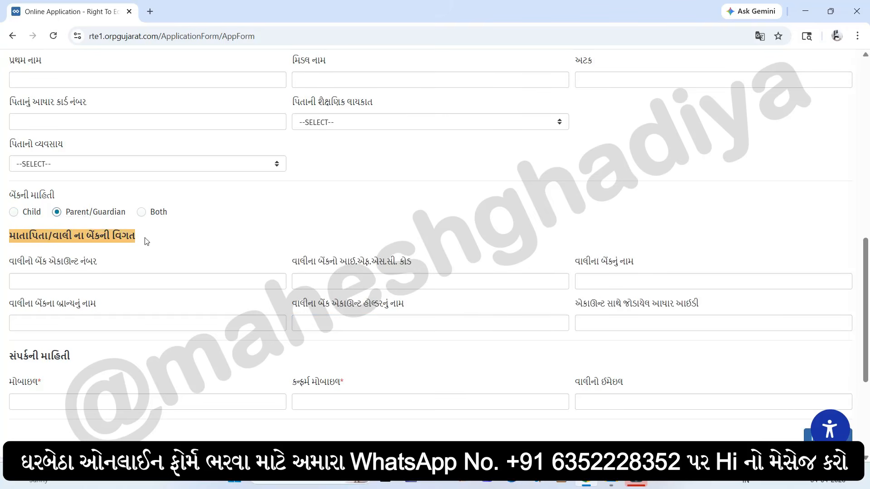
pyautogui.click(44, 263)
pyautogui.click(65, 282)
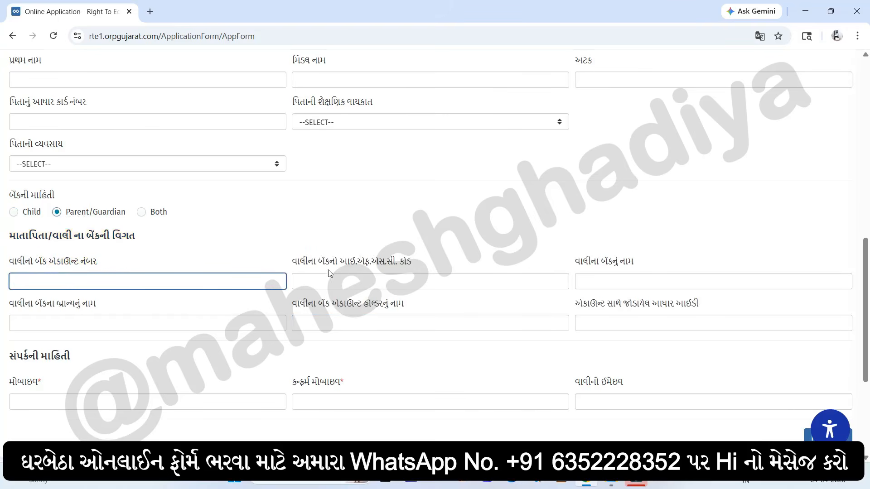
pyautogui.moveTo(336, 262); pyautogui.dragTo(410, 263)
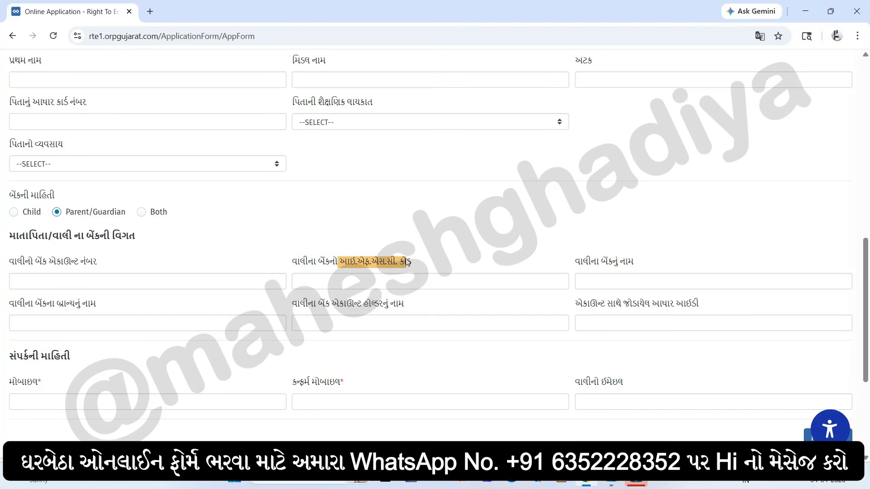
pyautogui.click(367, 280)
pyautogui.moveTo(576, 262); pyautogui.dragTo(637, 271)
pyautogui.click(591, 282)
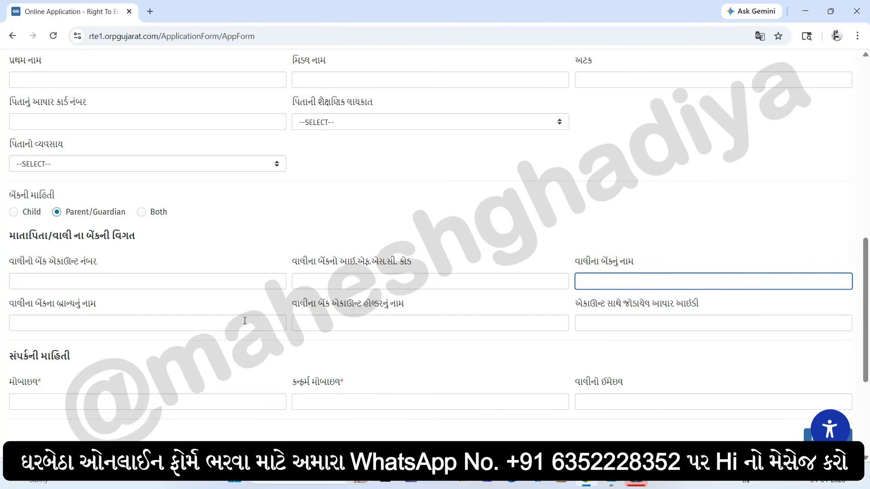
pyautogui.moveTo(40, 307); pyautogui.dragTo(93, 310)
pyautogui.click(54, 324)
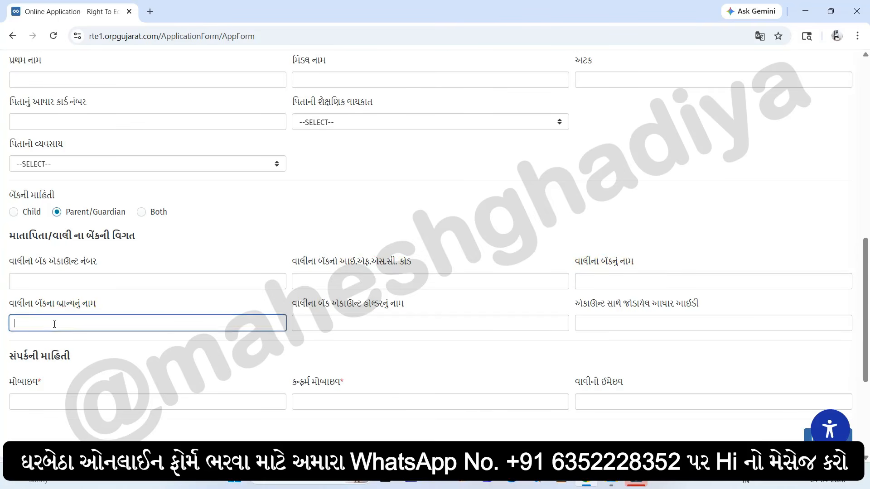
pyautogui.moveTo(308, 305); pyautogui.dragTo(406, 307)
pyautogui.click(308, 326)
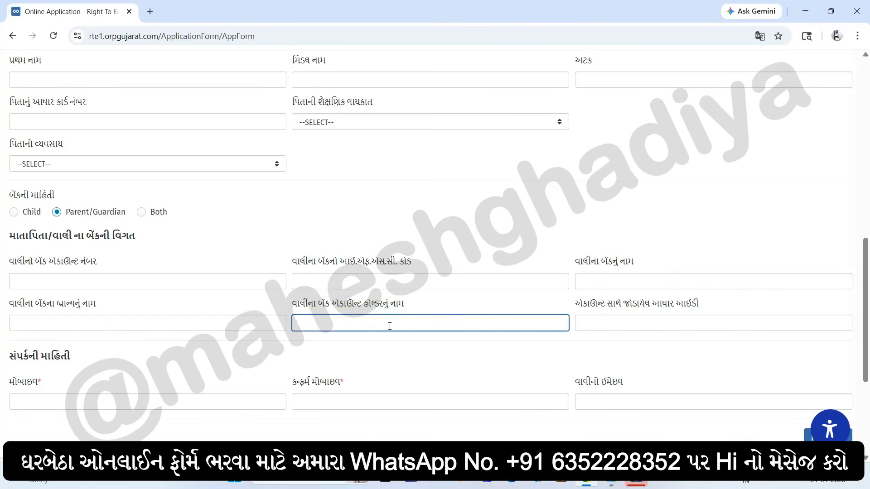
pyautogui.moveTo(581, 304)
pyautogui.mouseDown()
pyautogui.moveTo(670, 306)
pyautogui.moveTo(643, 321)
pyautogui.mouseUp()
pyautogui.click(643, 321)
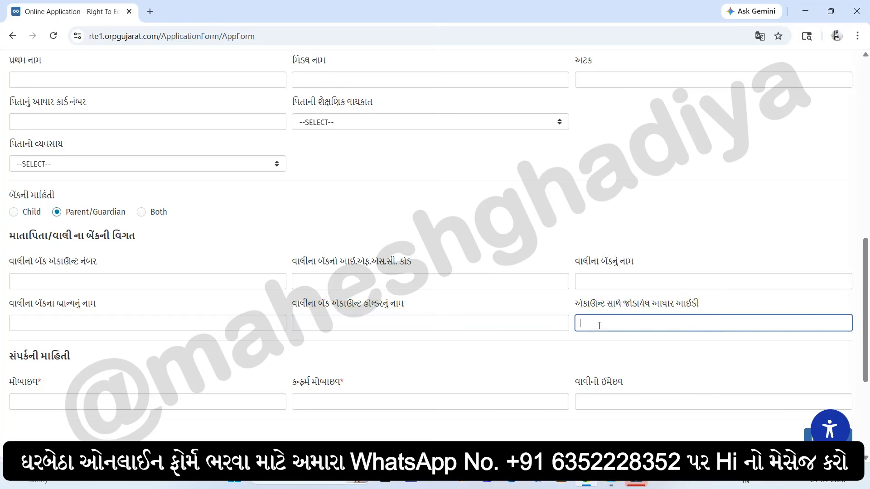
# - Examine the contact information fields: mobile number, confirm mobile number and guardian's email
pyautogui.scroll(-3, 85, 283)
pyautogui.moveTo(12, 239); pyautogui.dragTo(68, 244)
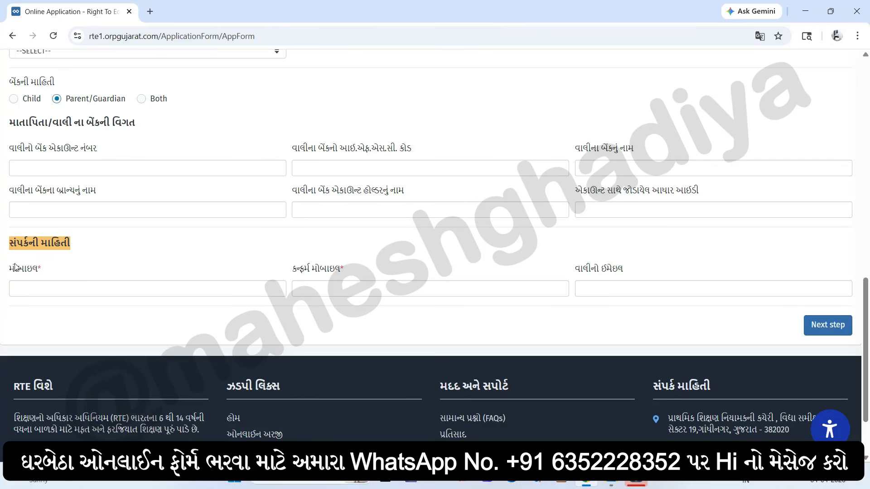
pyautogui.moveTo(9, 268); pyautogui.dragTo(44, 272)
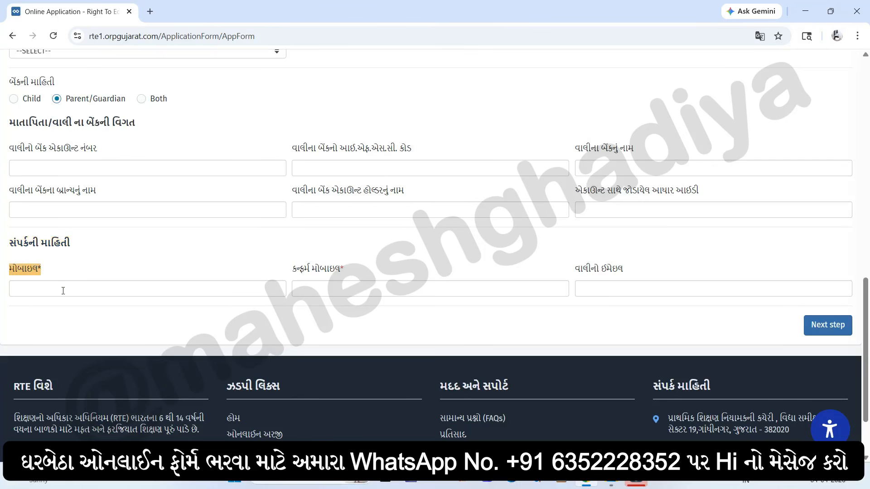
pyautogui.moveTo(293, 269); pyautogui.dragTo(345, 271)
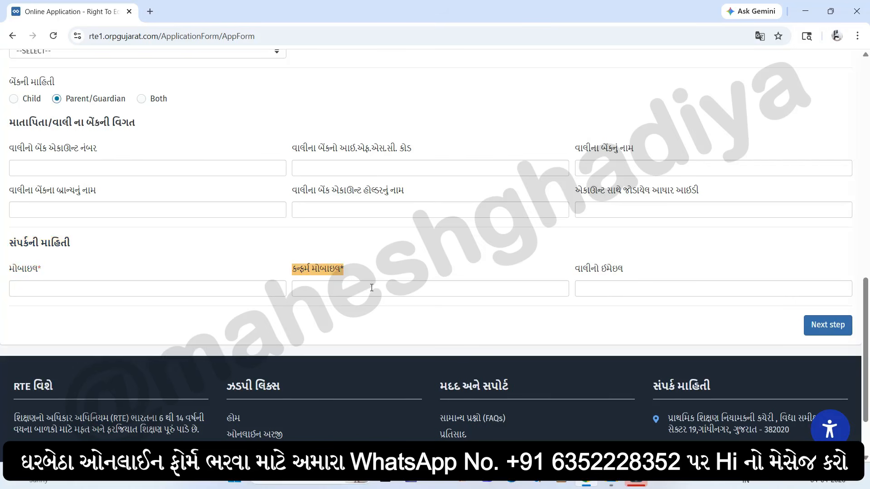
pyautogui.moveTo(574, 271); pyautogui.dragTo(632, 270)
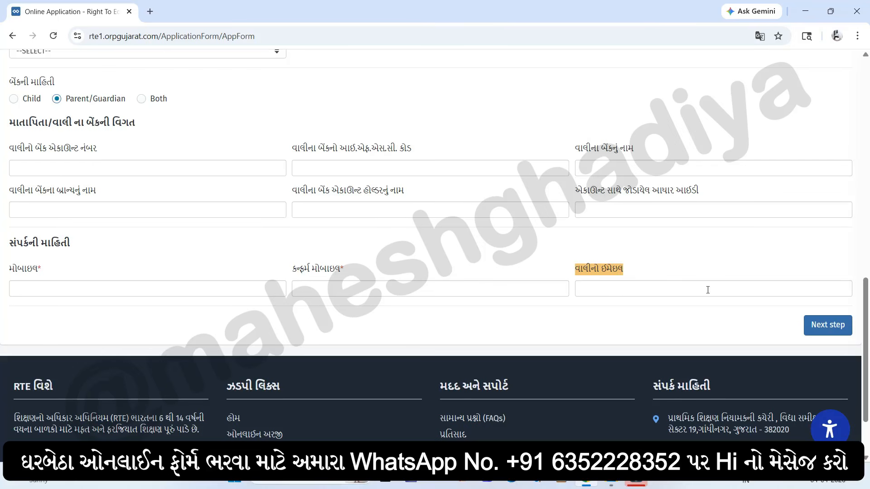
# - Look over the whole first form page and proceed to Form B
pyautogui.scroll(15, 518, 307)
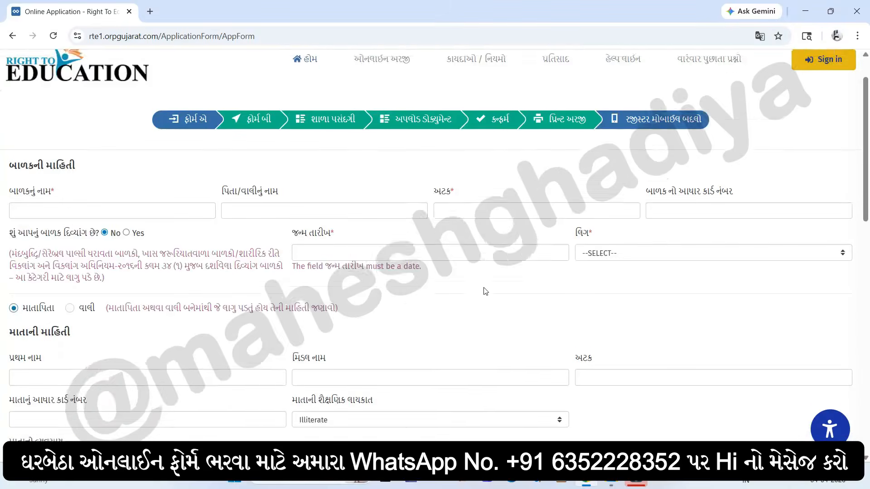
pyautogui.scroll(-10, 488, 307)
pyautogui.scroll(-5, 489, 221)
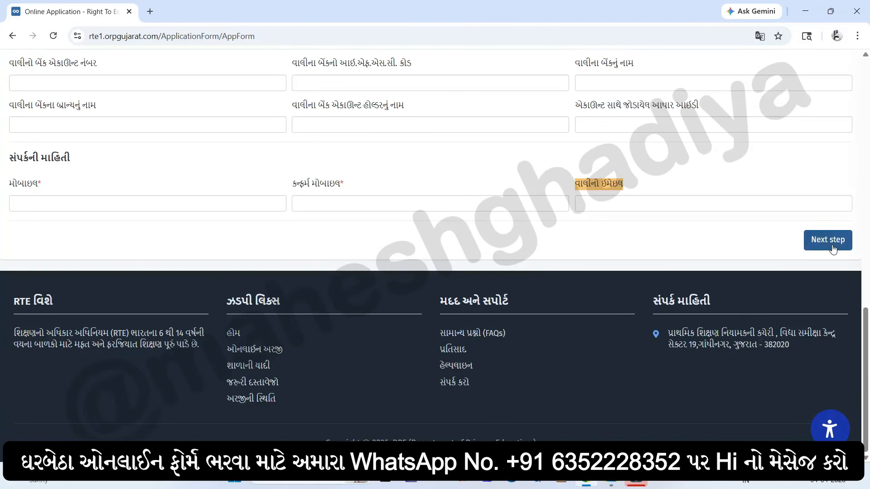
pyautogui.click(832, 248)
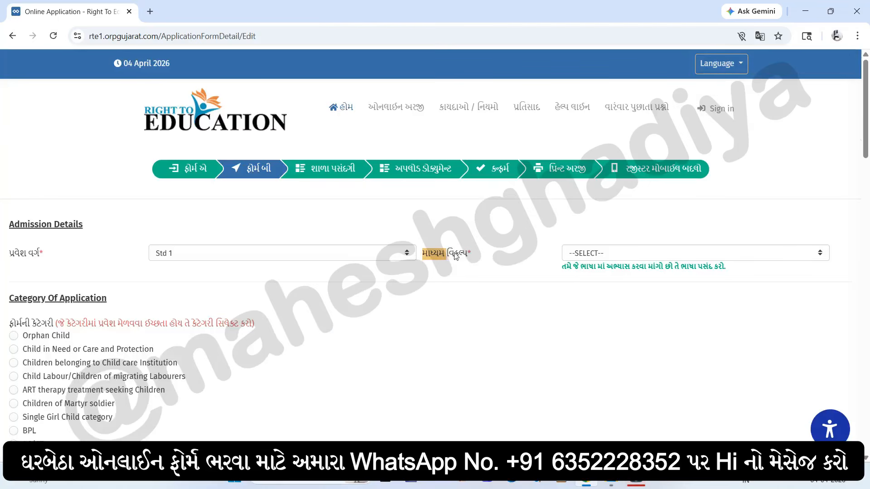
# - Examine the available medium languages in Admission Details and the choices under Category Of Application
pyautogui.click(596, 258)
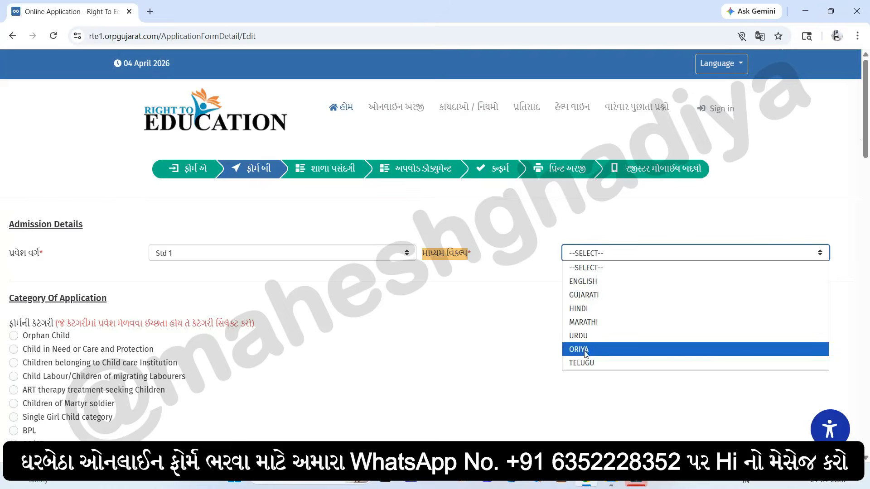
pyautogui.click(523, 287)
pyautogui.scroll(-3, 432, 333)
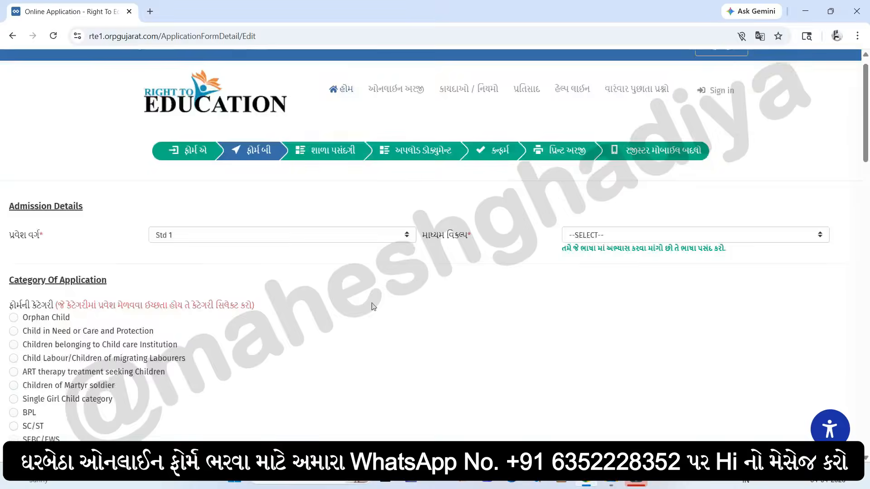
pyautogui.moveTo(9, 186); pyautogui.dragTo(95, 185)
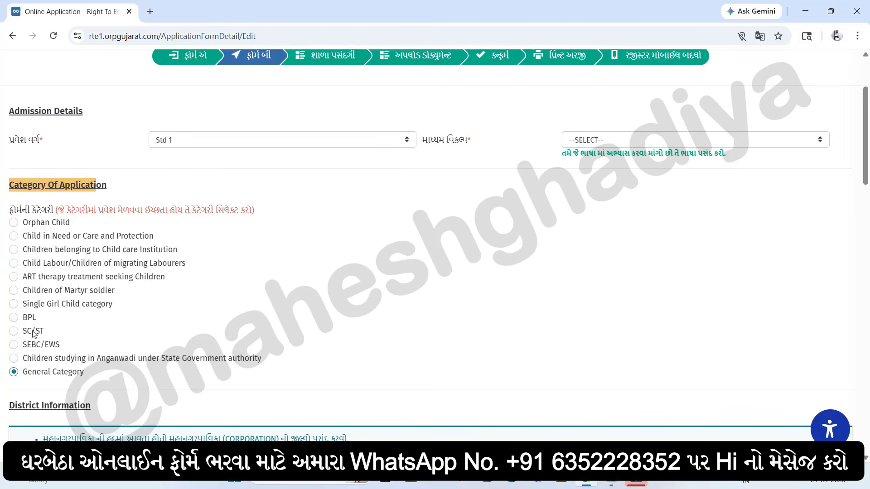
# - Set the area type to Rural in the District Information section
pyautogui.scroll(-5, 321, 299)
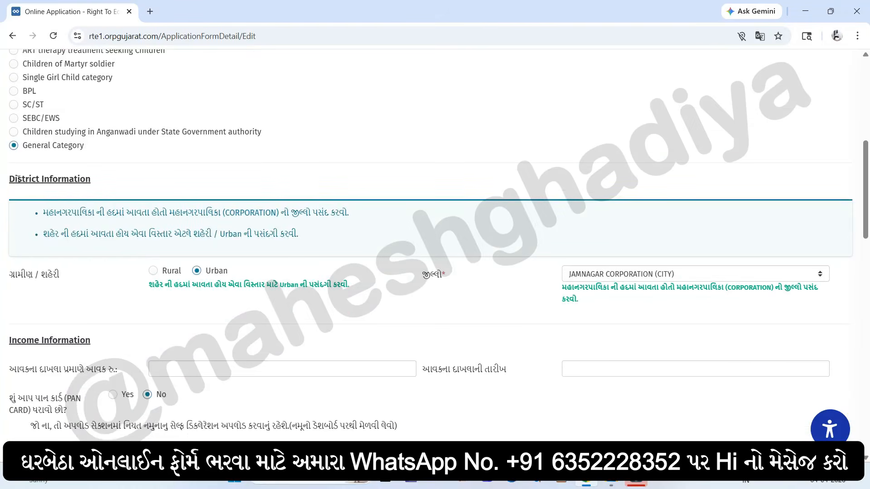
pyautogui.moveTo(13, 180); pyautogui.dragTo(93, 193)
pyautogui.moveTo(9, 274); pyautogui.dragTo(40, 274)
pyautogui.moveTo(181, 276); pyautogui.dragTo(162, 275)
pyautogui.click(153, 270)
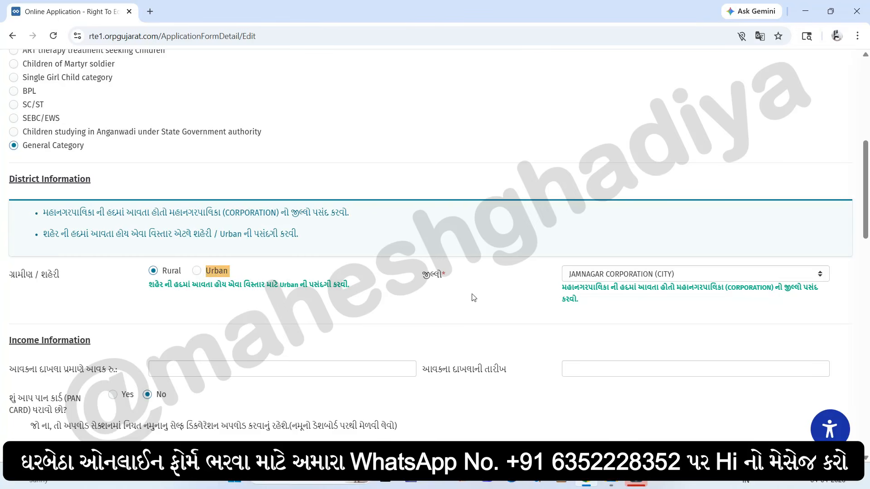
# - Examine the available districts, including the separate rural and corporation choices, without changing the selection
pyautogui.click(617, 277)
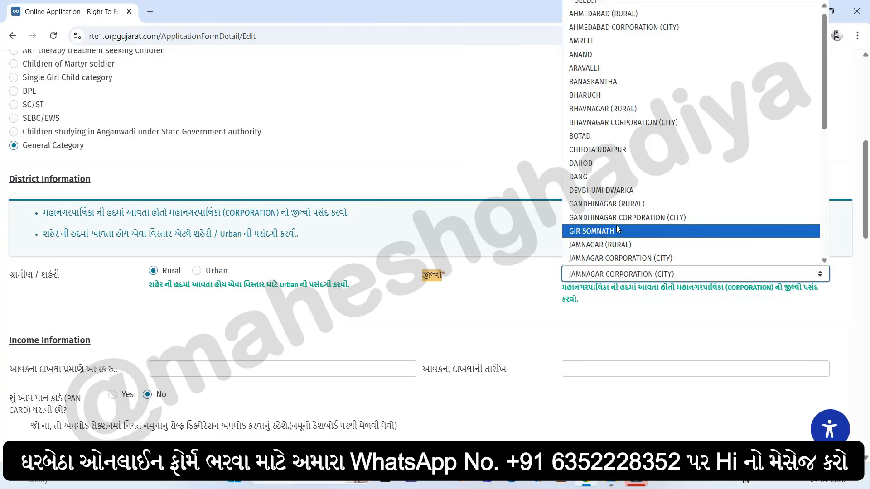
pyautogui.scroll(-3, 616, 224)
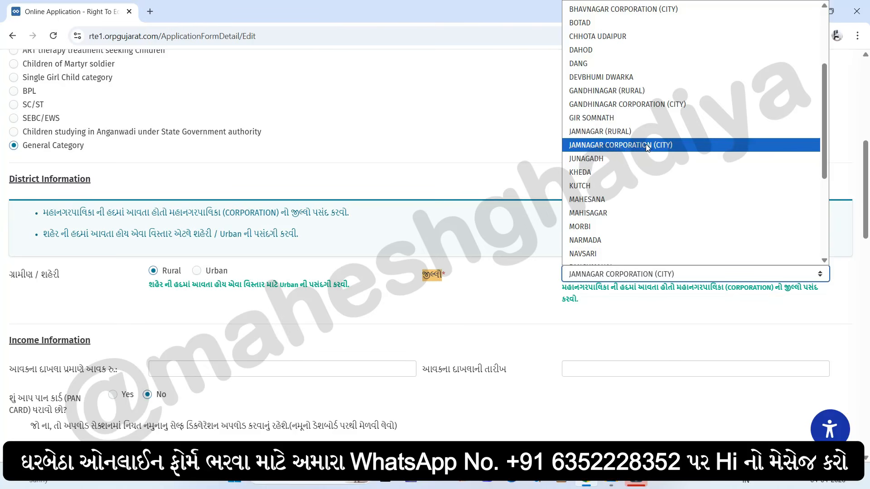
pyautogui.click(467, 293)
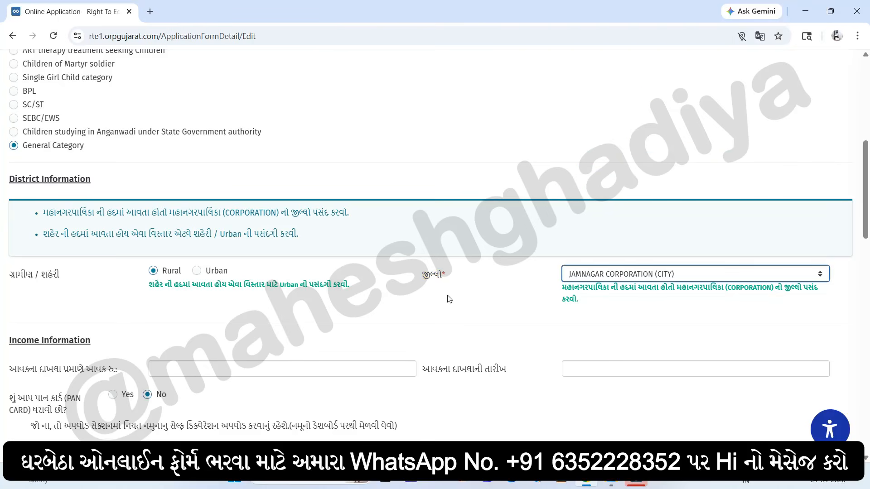
# - Examine the Income Information fields for the income amount and the income certificate date
pyautogui.scroll(-2, 449, 298)
pyautogui.click(254, 221)
pyautogui.moveTo(19, 260); pyautogui.dragTo(145, 254)
pyautogui.click(172, 254)
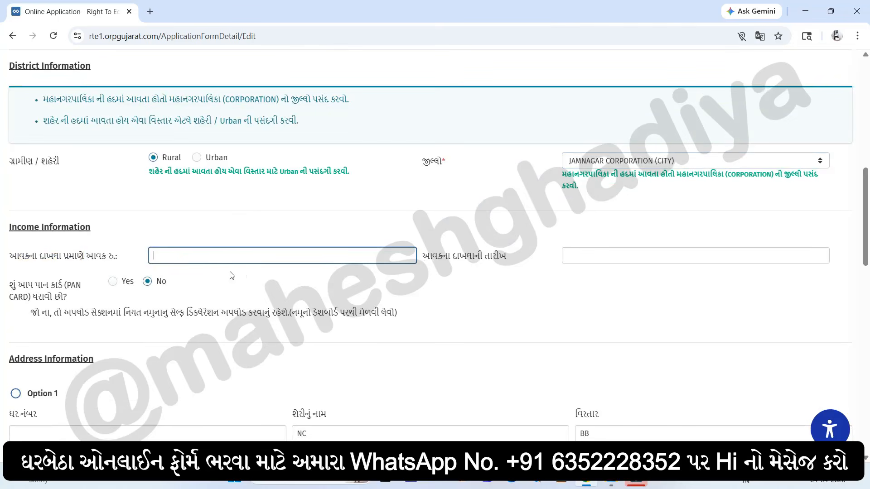
pyautogui.click(435, 260)
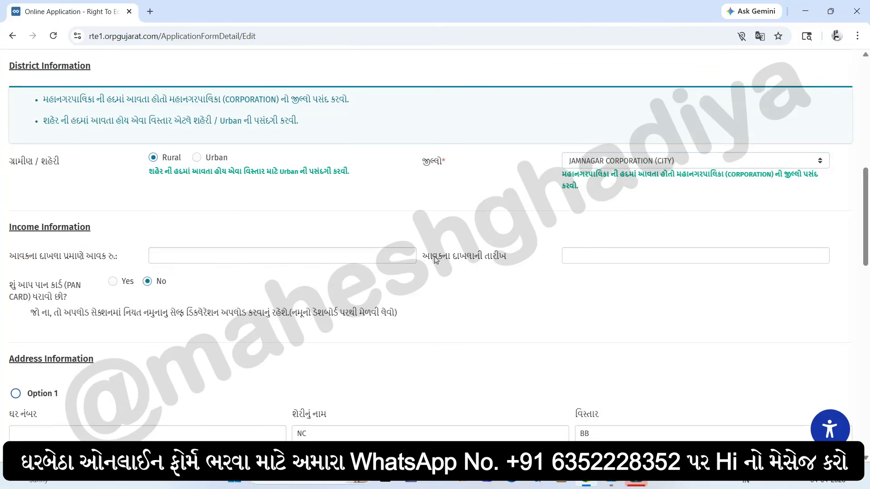
pyautogui.moveTo(434, 259); pyautogui.dragTo(484, 258)
pyautogui.click(578, 258)
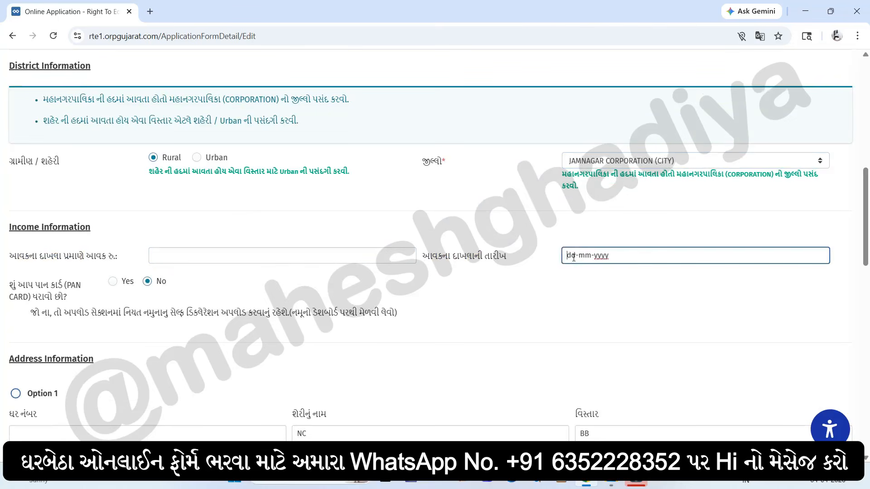
# - Answer Yes to holding a PAN card in Income Information and make the PAN number field ready for entry
pyautogui.click(537, 313)
pyautogui.scroll(-1, 272, 271)
pyautogui.moveTo(12, 240); pyautogui.dragTo(66, 240)
pyautogui.click(112, 234)
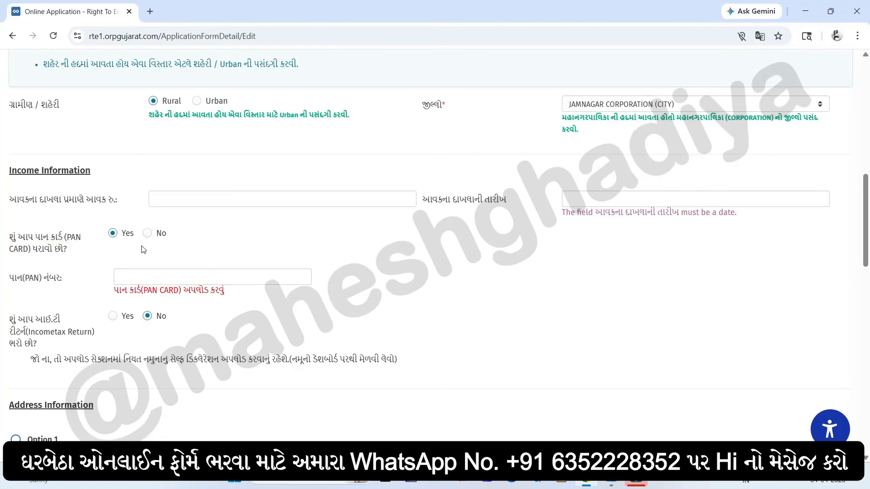
pyautogui.moveTo(13, 279); pyautogui.dragTo(61, 280)
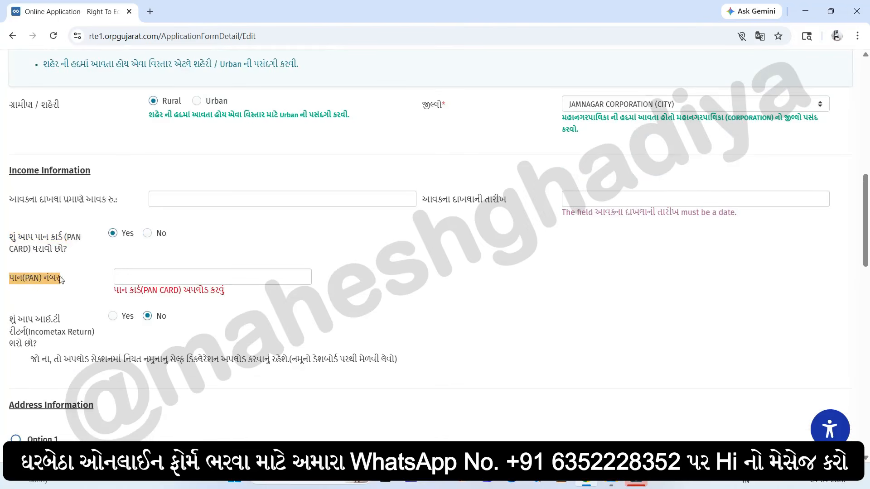
pyautogui.click(126, 277)
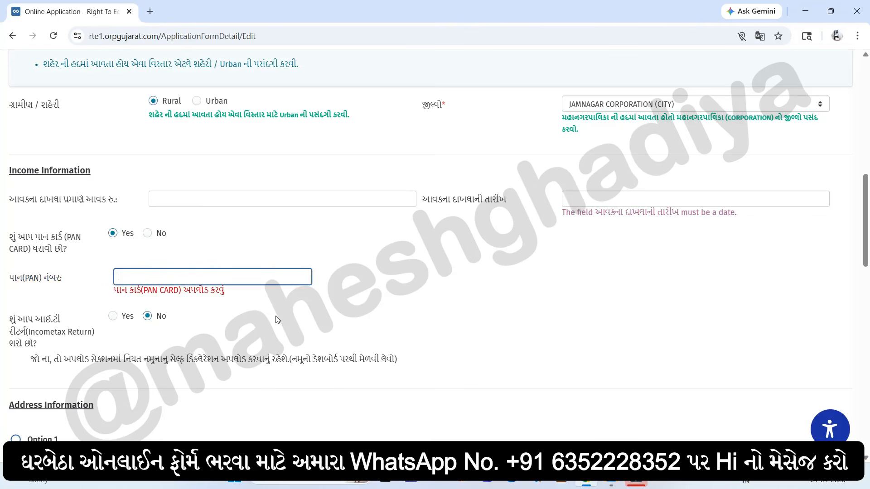
# - Answer Yes to filing income tax returns and make the field for the last financial year's total income ready for entry
pyautogui.click(19, 321)
pyautogui.moveTo(19, 321); pyautogui.dragTo(57, 343)
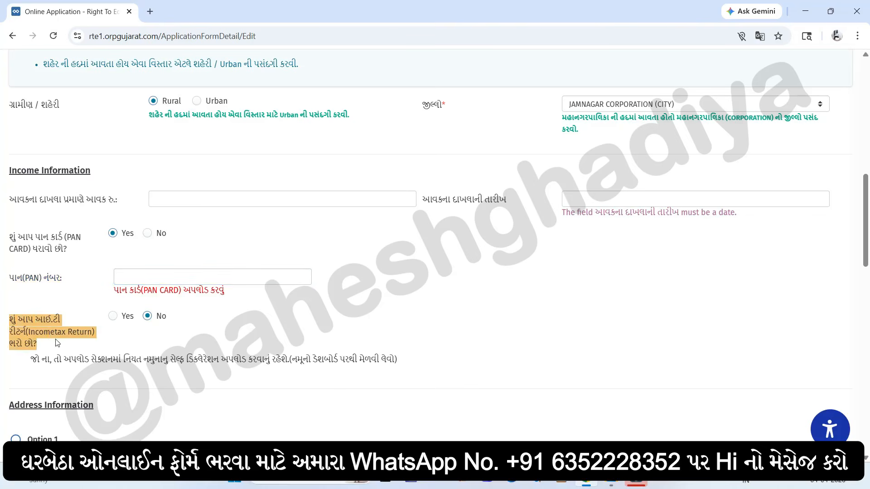
pyautogui.click(113, 316)
pyautogui.scroll(-1, 55, 327)
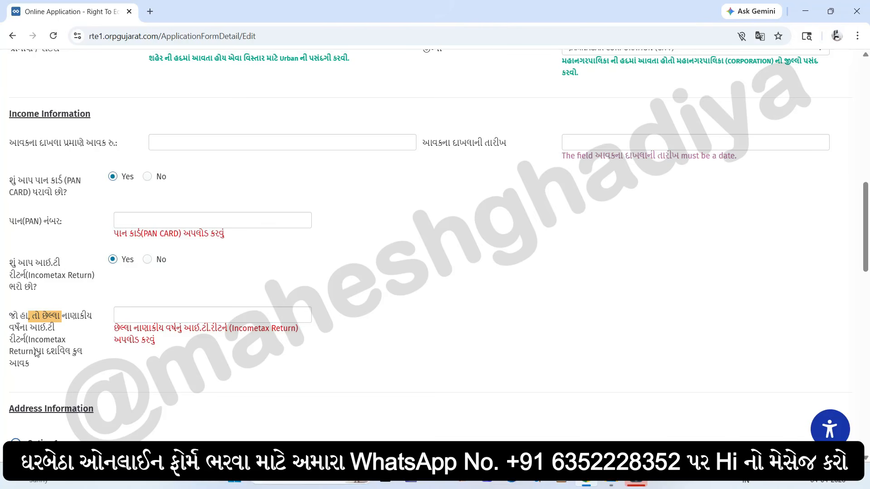
pyautogui.click(140, 314)
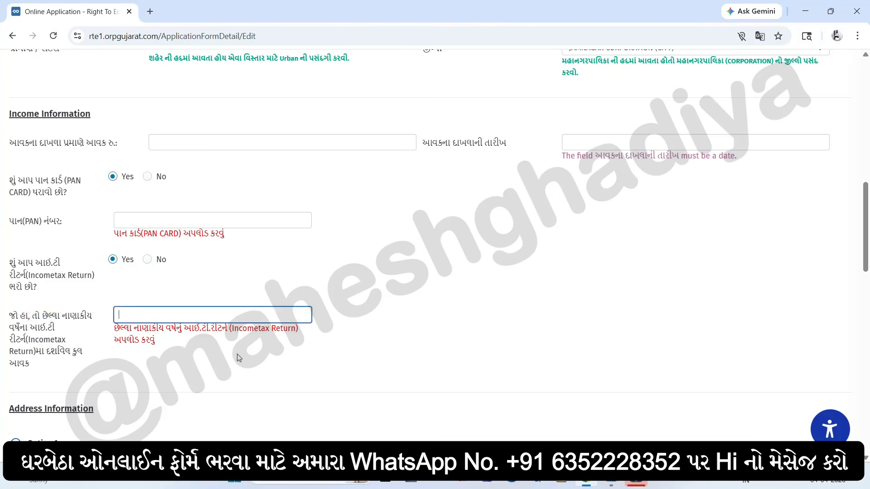
# - Set the income tax return answer to No and read the self-declaration upload note
pyautogui.click(13, 267)
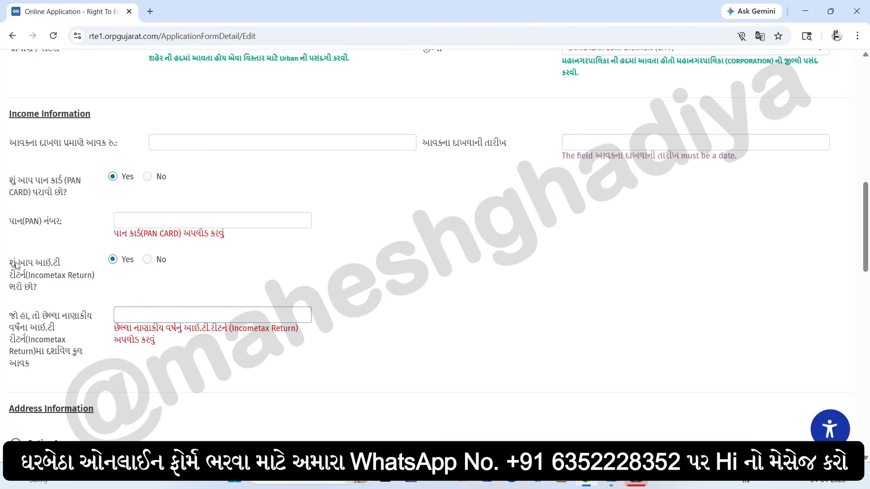
pyautogui.click(148, 261)
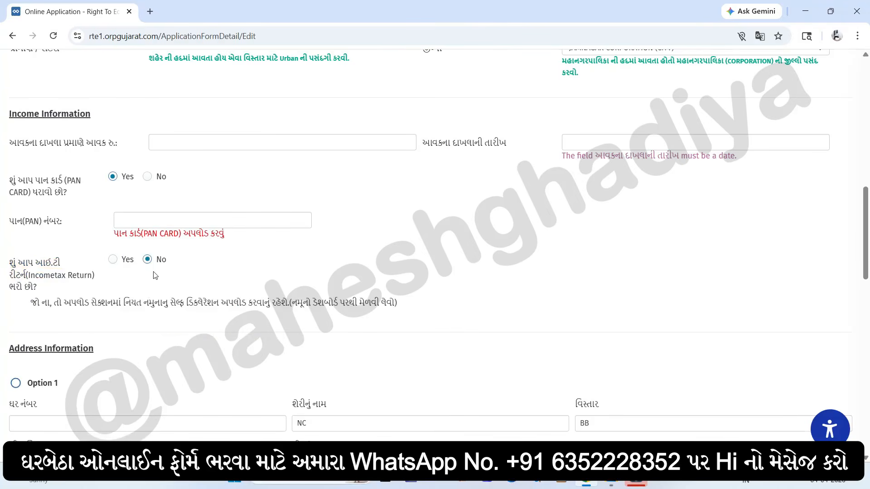
pyautogui.moveTo(137, 303); pyautogui.dragTo(272, 309)
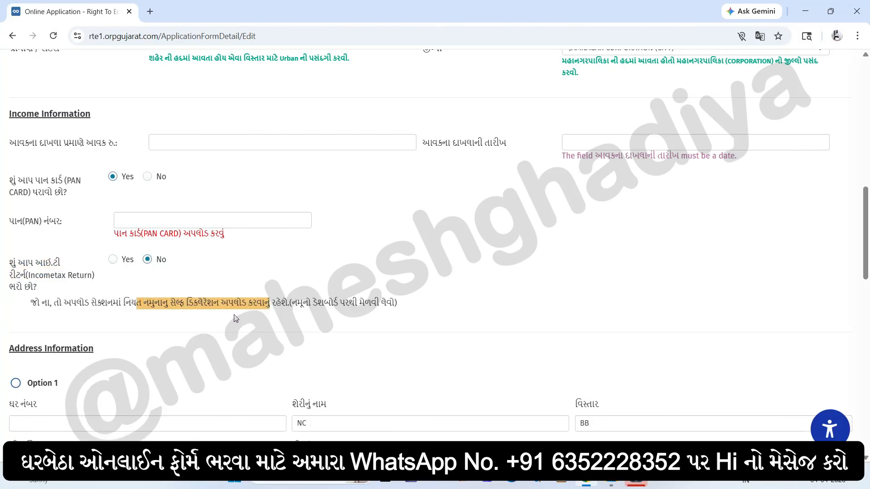
# - Set the PAN card answer to No and read the self-declaration note beneath it
pyautogui.moveTo(19, 178); pyautogui.dragTo(78, 205)
pyautogui.click(150, 181)
pyautogui.click(148, 177)
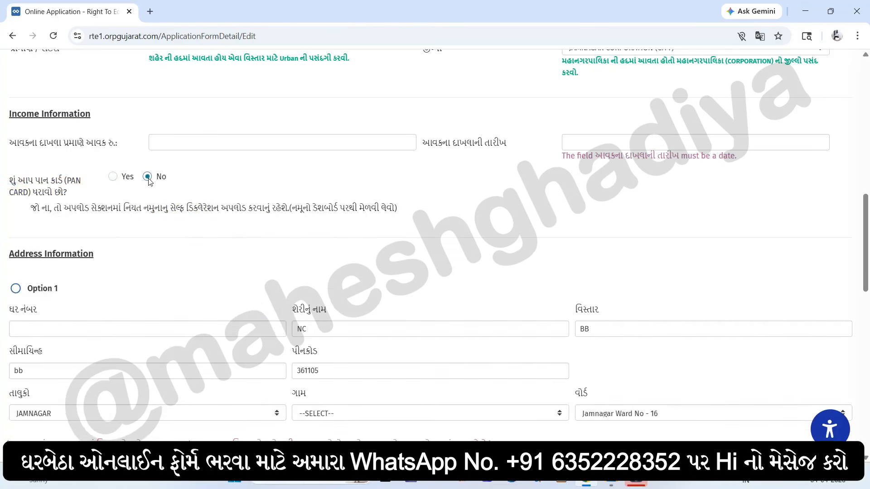
pyautogui.moveTo(131, 209); pyautogui.dragTo(212, 214)
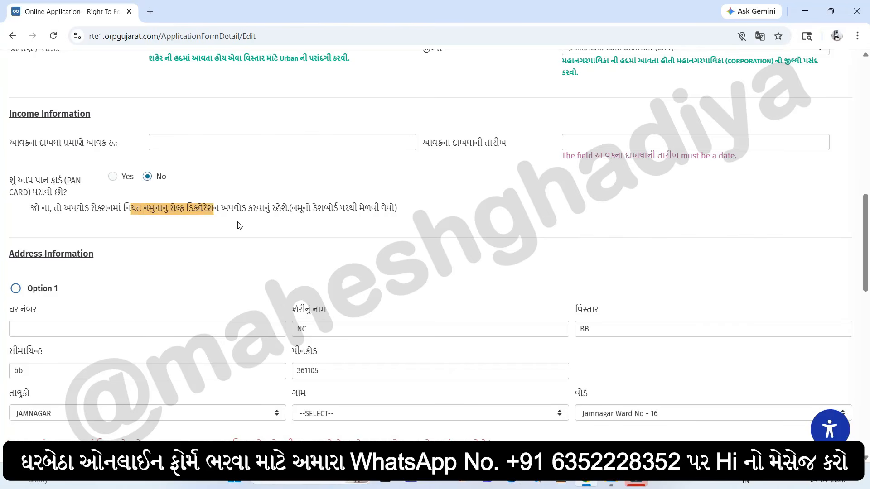
# - Examine the house number, street, area, landmark and pincode fields under Option 1 of Address Information
pyautogui.scroll(-1, 238, 259)
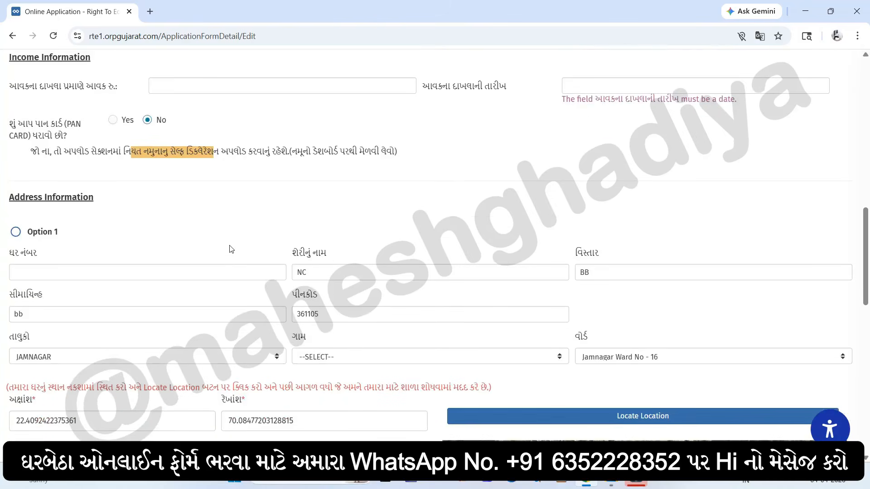
pyautogui.scroll(-1, 194, 213)
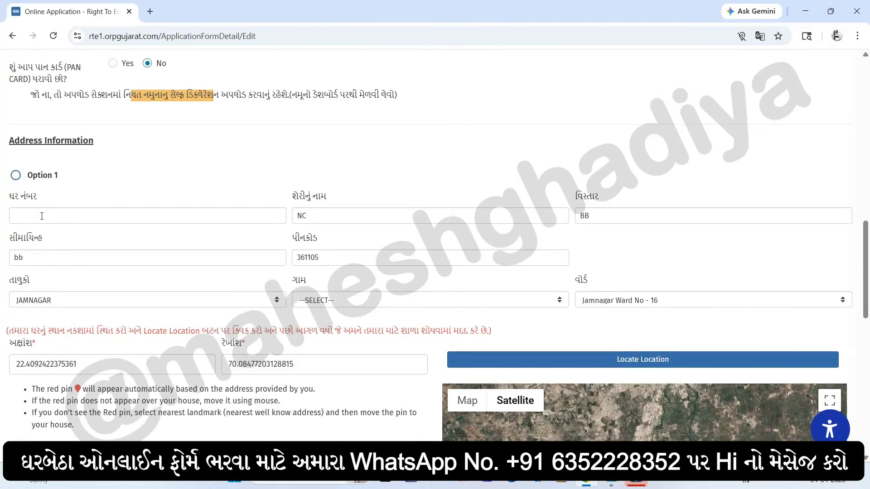
pyautogui.click(16, 215)
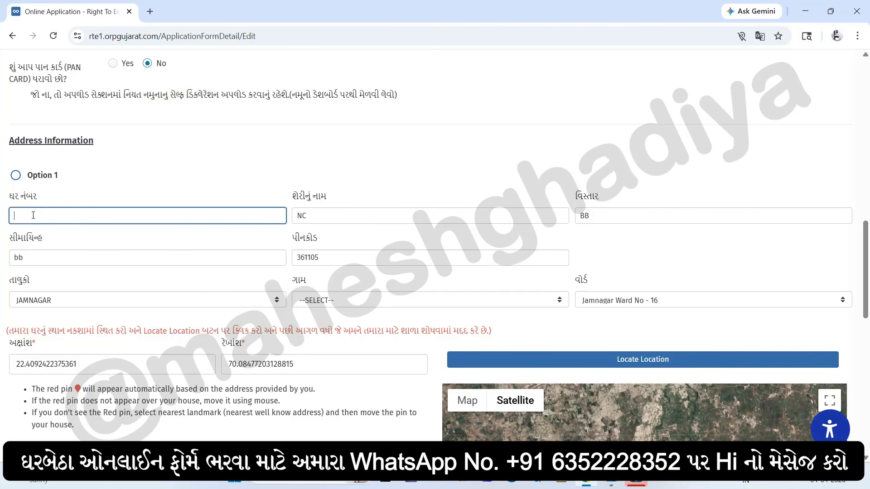
pyautogui.click(307, 216)
pyautogui.doubleClick(307, 216)
pyautogui.doubleClick(604, 217)
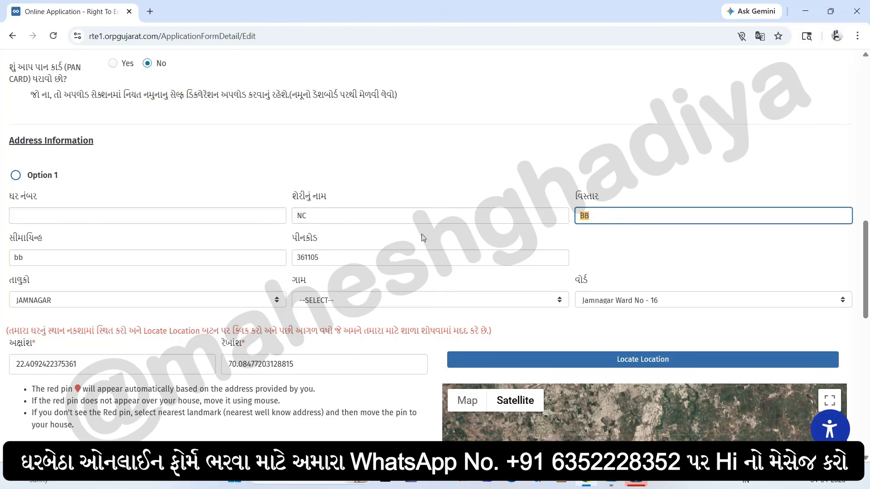
pyautogui.click(44, 261)
pyautogui.doubleClick(44, 262)
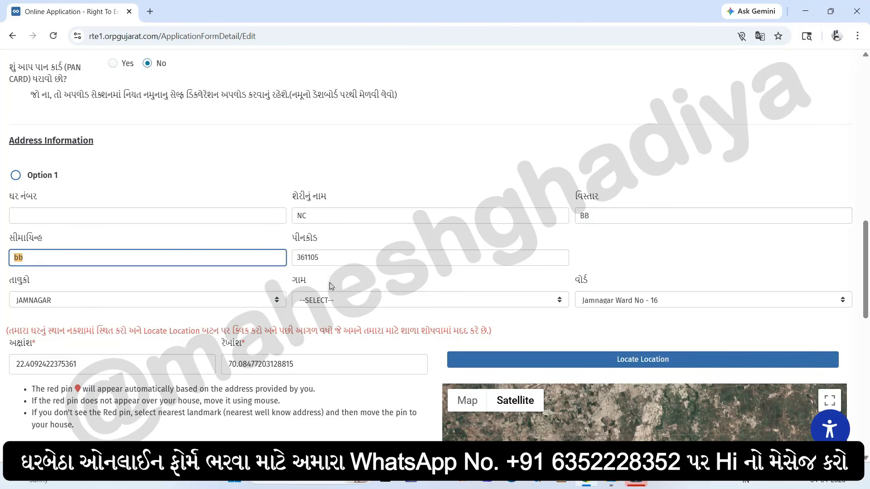
pyautogui.doubleClick(339, 258)
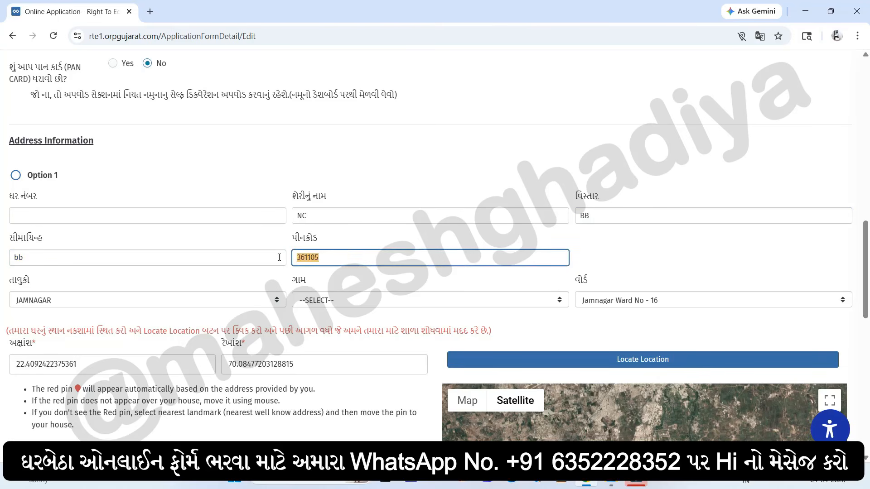
# - Examine the available taluka, village and ward choices in Address Information without changing the selections
pyautogui.click(101, 299)
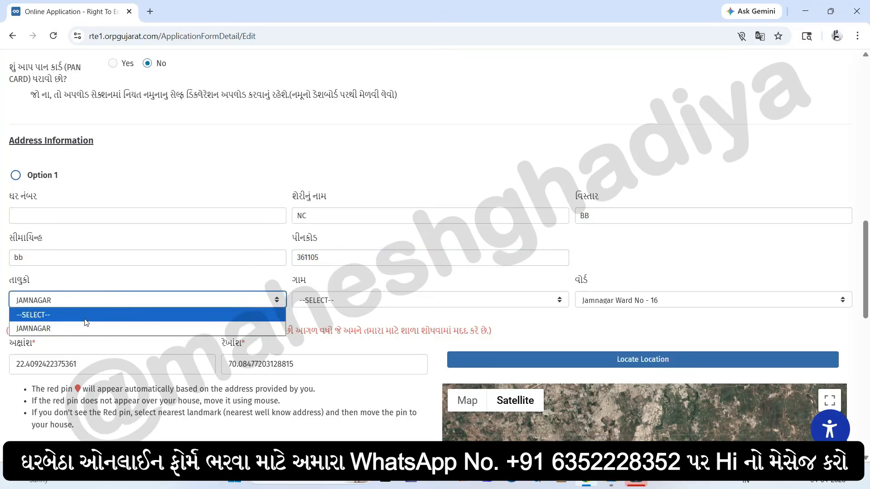
pyautogui.click(324, 303)
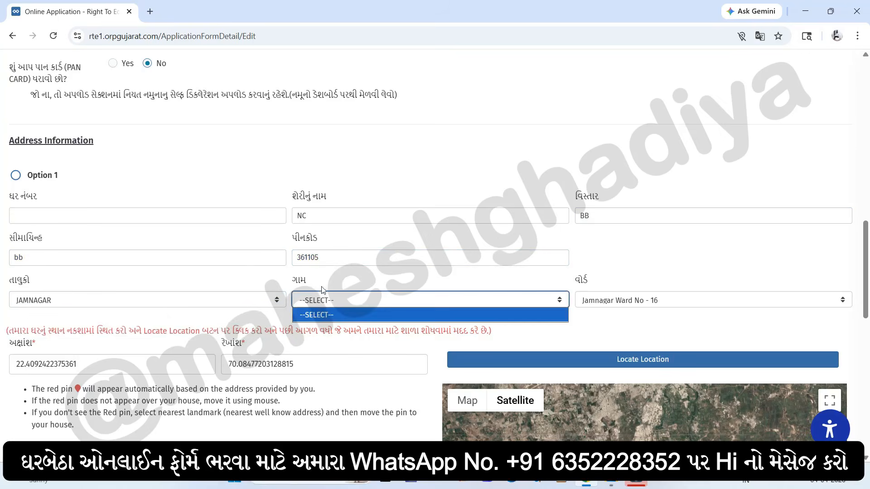
pyautogui.click(614, 303)
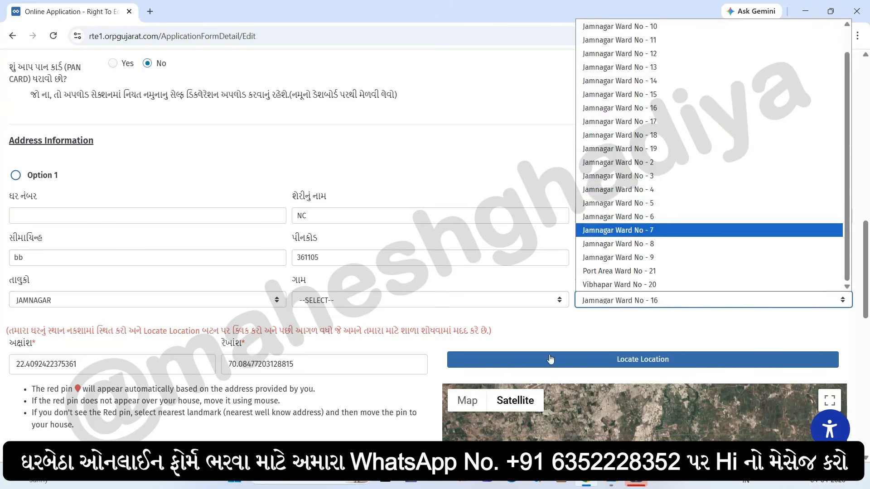
pyautogui.click(564, 343)
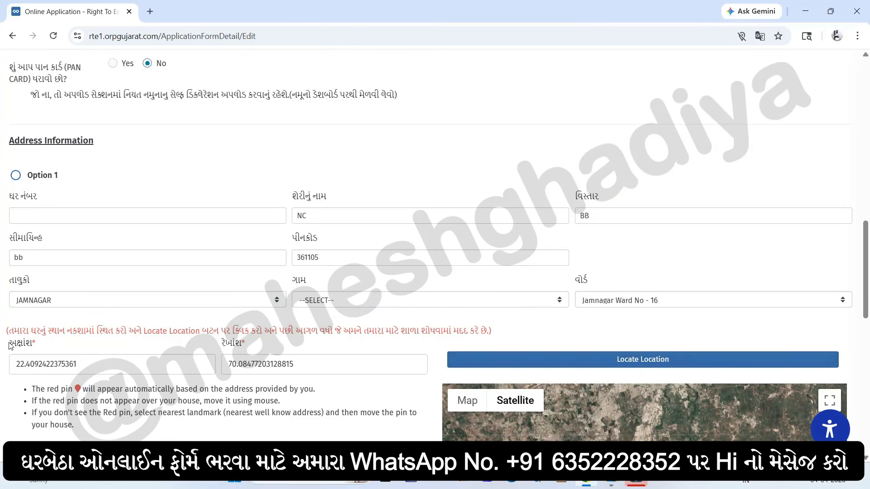
# - Move the home location pin slightly southwest on the satellite map, and save the Form B details
pyautogui.scroll(-3, 723, 387)
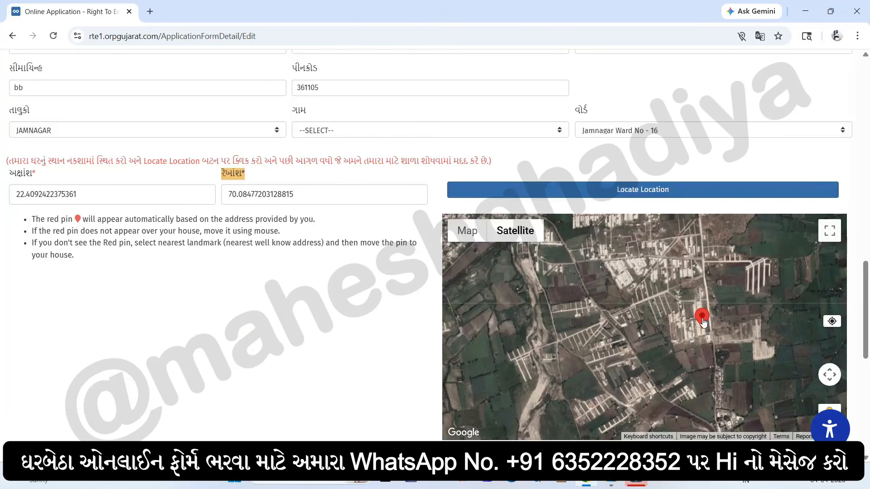
pyautogui.moveTo(703, 323)
pyautogui.mouseDown()
pyautogui.moveTo(585, 330)
pyautogui.moveTo(607, 337)
pyautogui.moveTo(625, 318)
pyautogui.moveTo(689, 310)
pyautogui.moveTo(680, 281)
pyautogui.moveTo(625, 271)
pyautogui.moveTo(666, 317)
pyautogui.moveTo(701, 322)
pyautogui.moveTo(694, 324)
pyautogui.mouseUp()
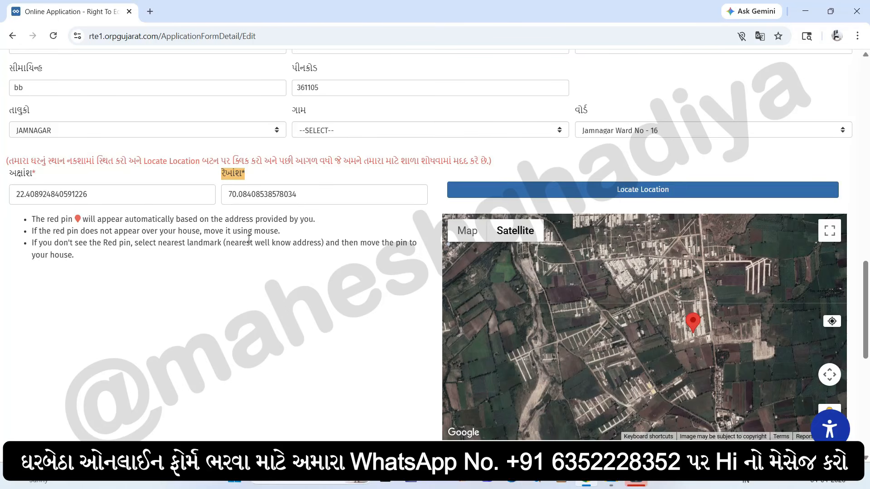
pyautogui.scroll(-3, 293, 315)
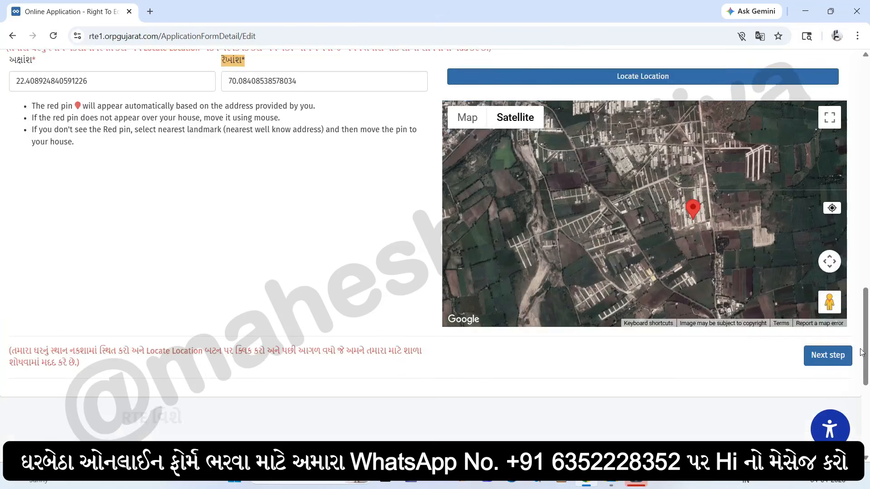
pyautogui.click(822, 360)
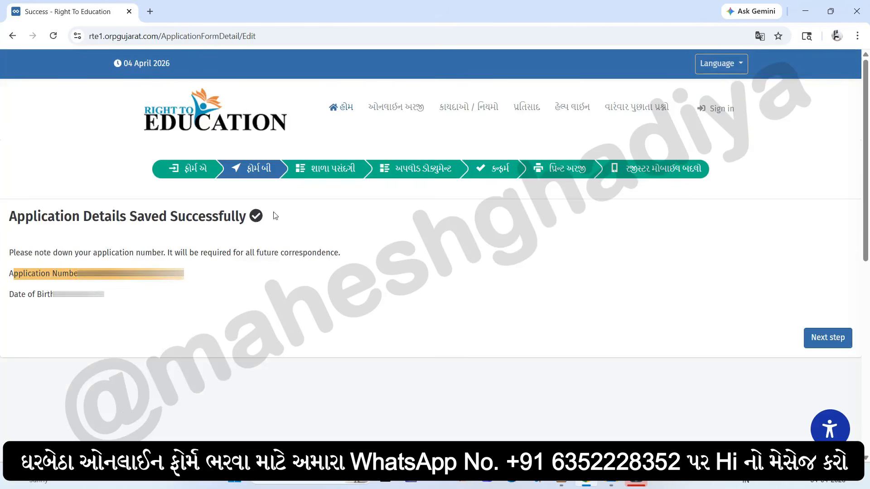
# - Proceed to the school selection stage and examine the names of the schools available for selection
pyautogui.click(816, 337)
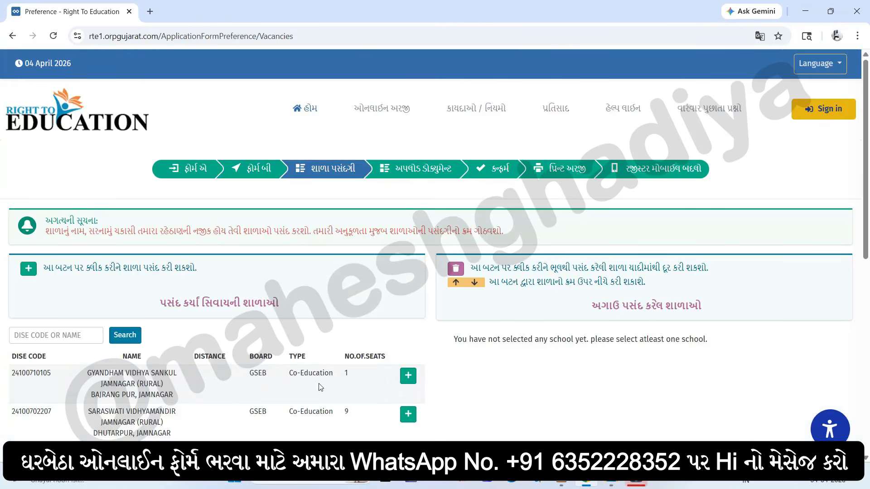
pyautogui.scroll(-2, 528, 384)
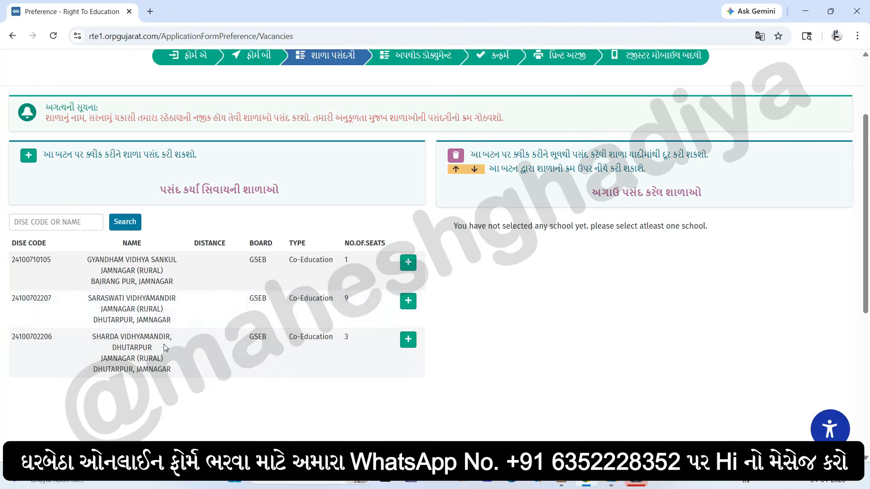
pyautogui.moveTo(90, 265); pyautogui.dragTo(145, 267)
pyautogui.click(117, 296)
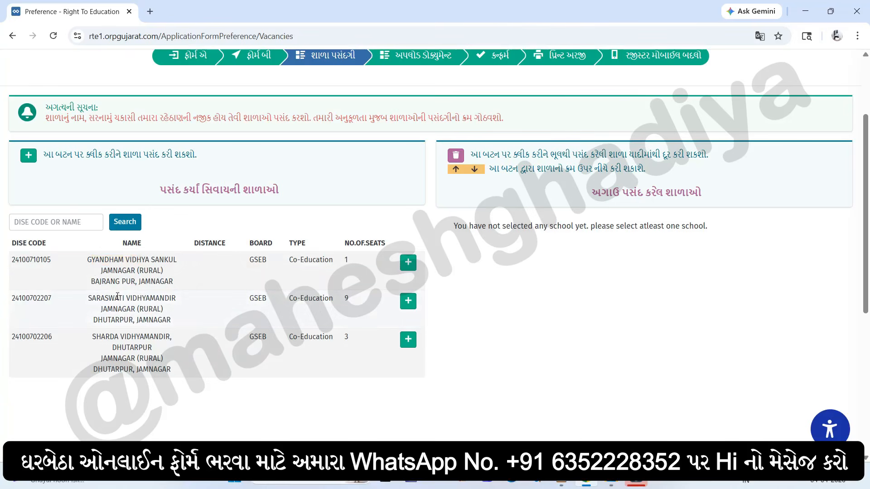
pyautogui.moveTo(116, 298); pyautogui.dragTo(172, 299)
pyautogui.moveTo(105, 337); pyautogui.dragTo(172, 338)
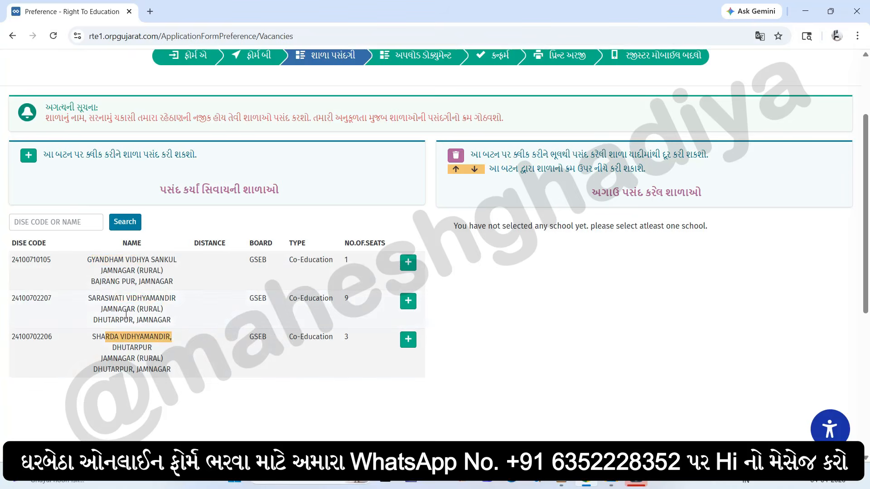
# - Add Saraswati Vidhyamandir, Dhutarpur as the first school preference
pyautogui.moveTo(101, 307); pyautogui.dragTo(169, 300)
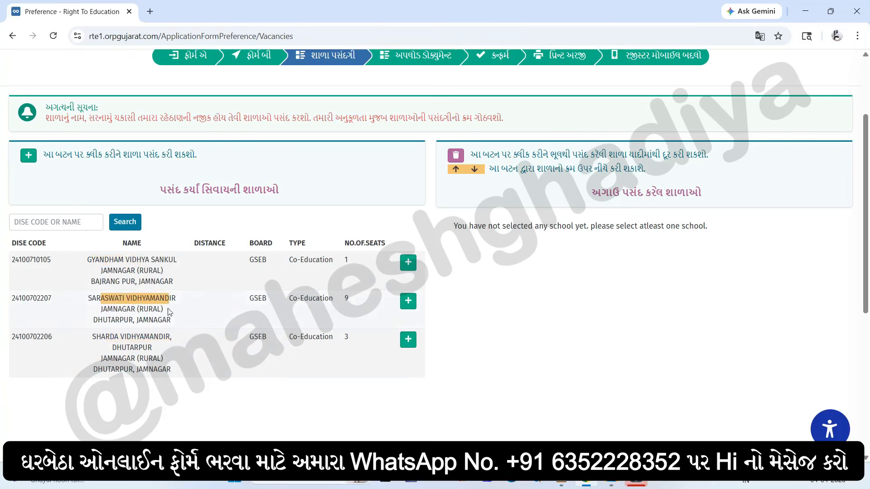
pyautogui.click(408, 305)
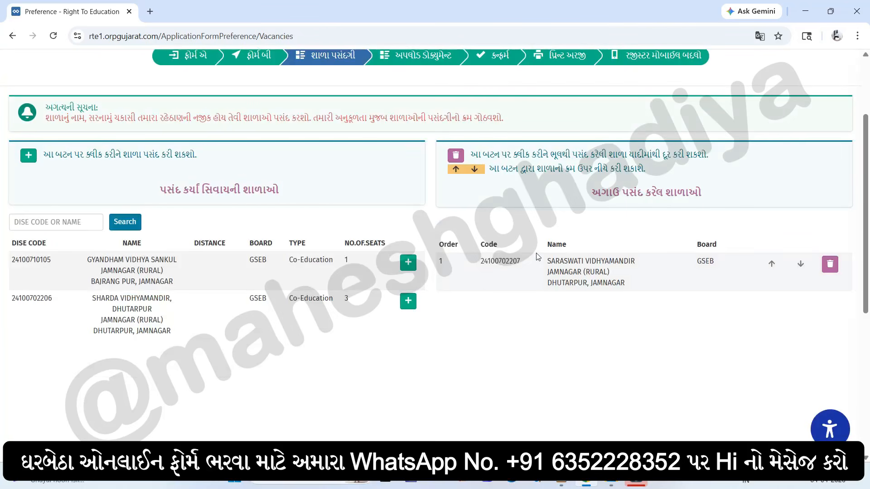
pyautogui.moveTo(548, 259); pyautogui.dragTo(607, 284)
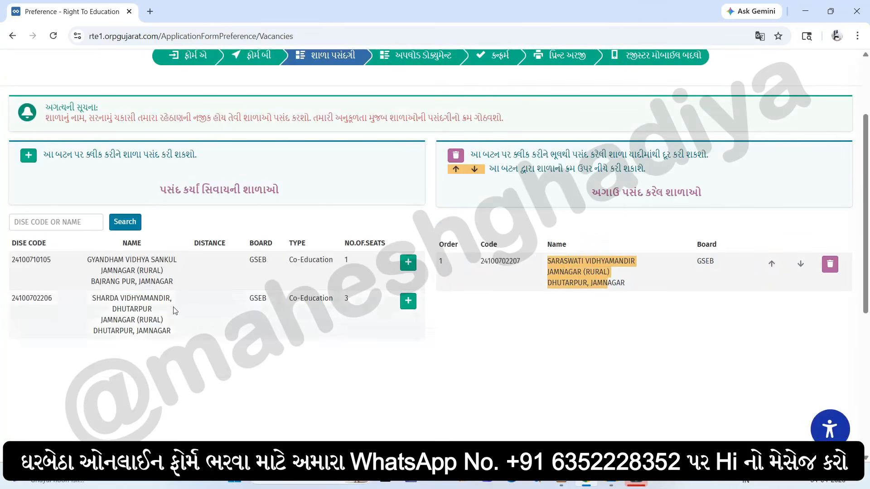
# - Add Sharda Vidhyamandir, Dhutarpur as the second school preference and Gyandham Vidhya Sankul as the third
pyautogui.moveTo(96, 300); pyautogui.dragTo(153, 332)
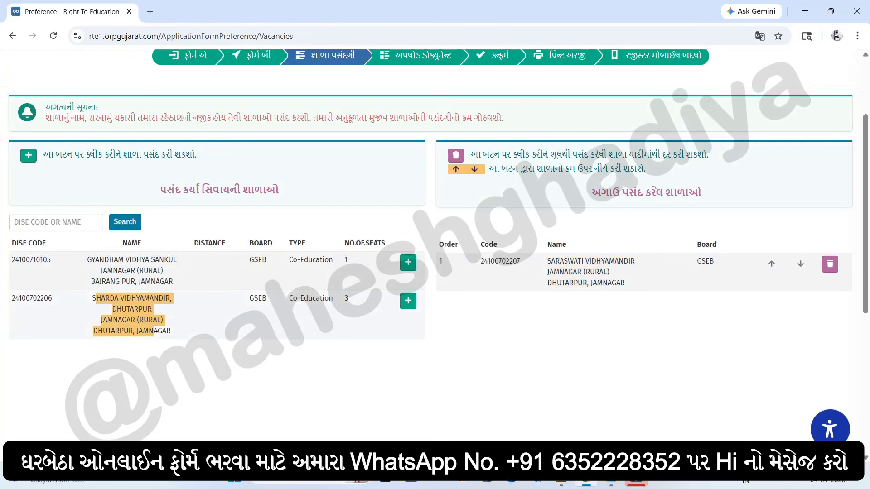
pyautogui.click(408, 301)
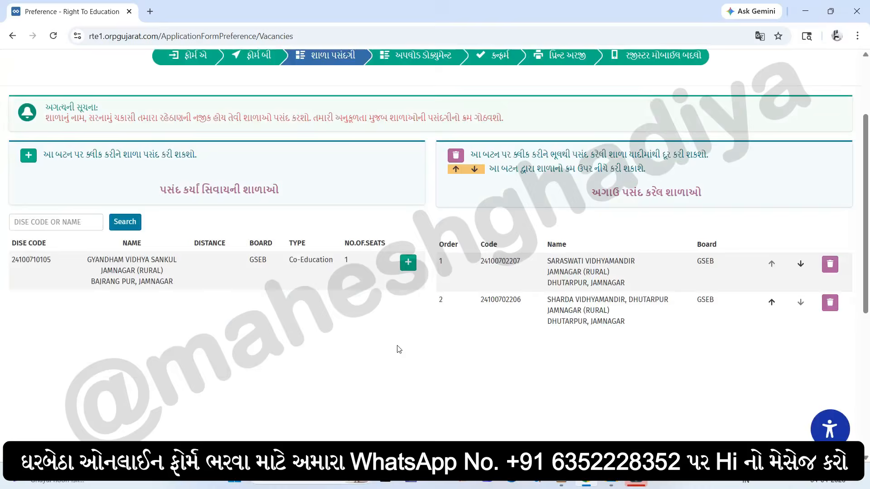
pyautogui.moveTo(101, 261); pyautogui.dragTo(165, 283)
pyautogui.click(408, 263)
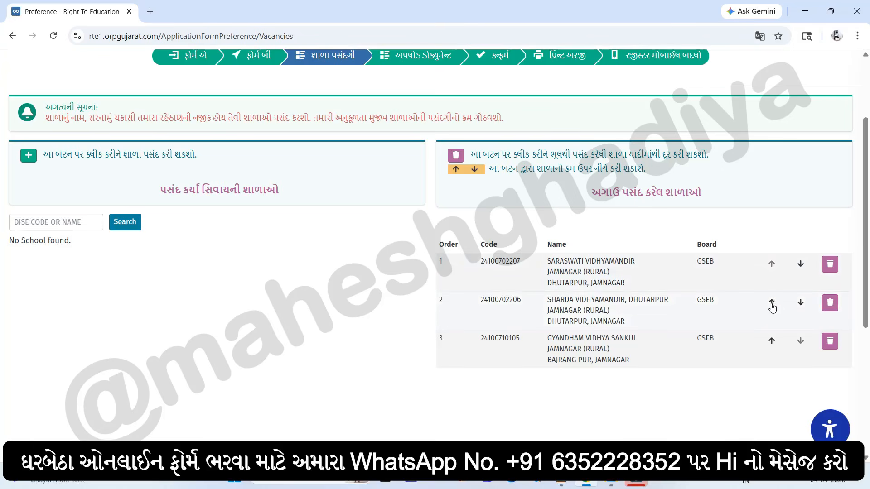
# - Reorder the chosen schools to put Sharda Vidhyamandir first, Gyandham Vidhya Sankul second and Saraswati Vidhyamandir third
pyautogui.click(772, 303)
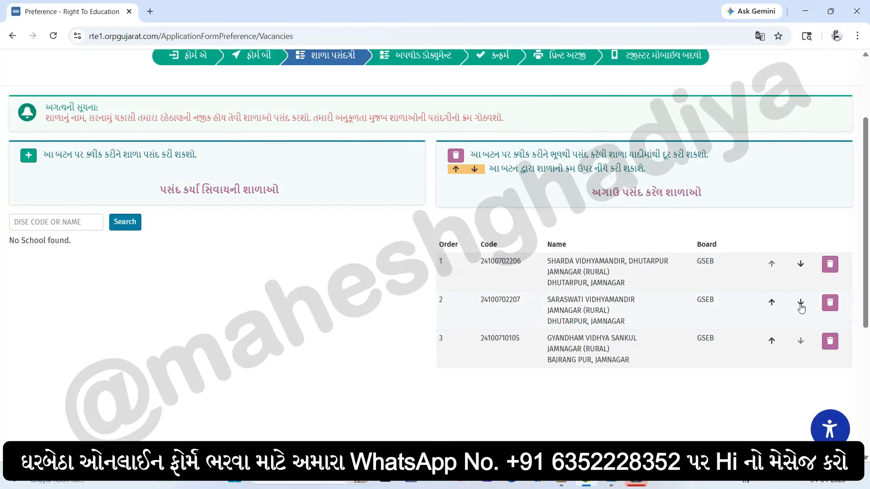
pyautogui.click(801, 304)
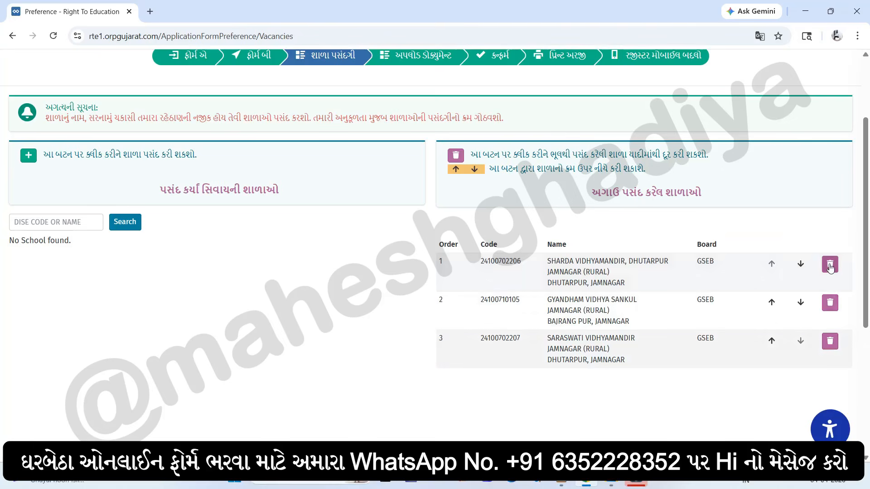
# - Remove Saraswati Vidhyamandir from the chosen schools and add it back as the third preference
pyautogui.click(830, 341)
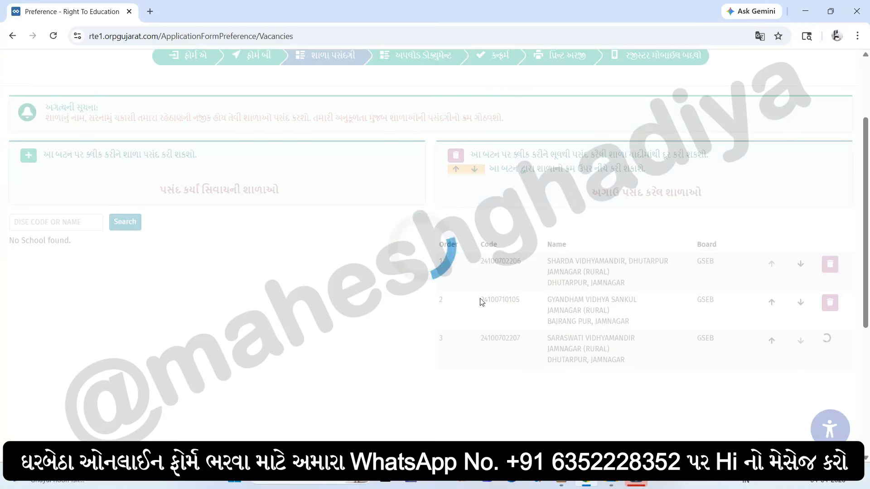
pyautogui.moveTo(100, 259); pyautogui.dragTo(198, 287)
pyautogui.click(408, 261)
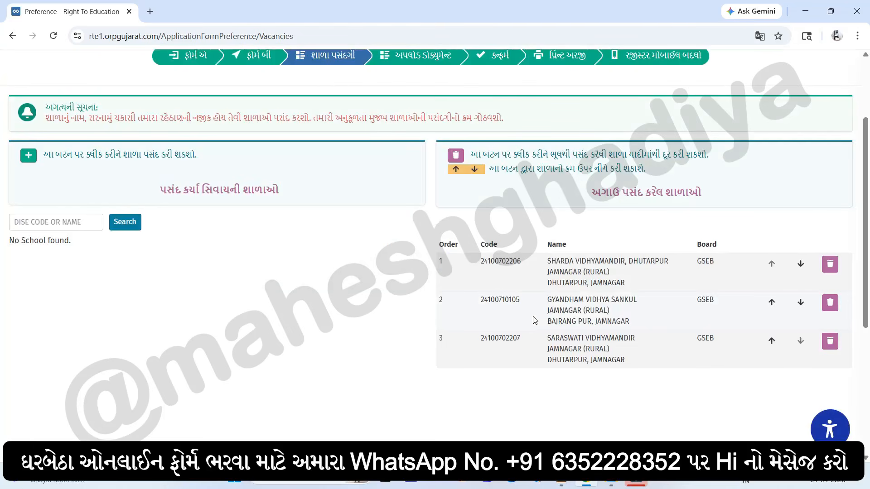
# - Proceed to the document upload stage and examine the chosen category and its list of mandatory documents
pyautogui.scroll(-4, 538, 309)
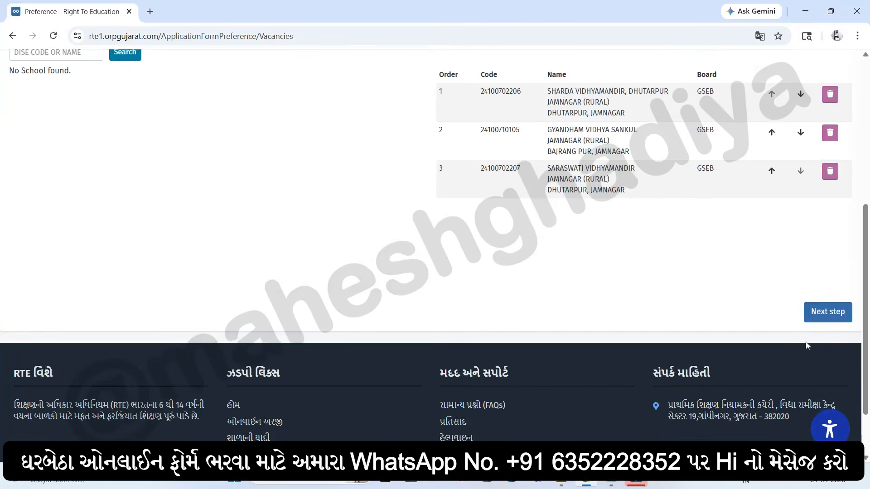
pyautogui.click(823, 317)
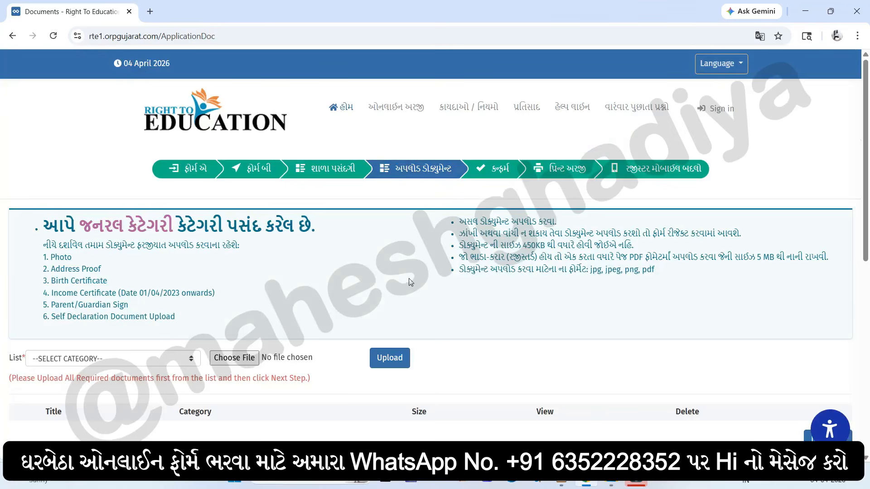
pyautogui.moveTo(86, 225); pyautogui.dragTo(180, 226)
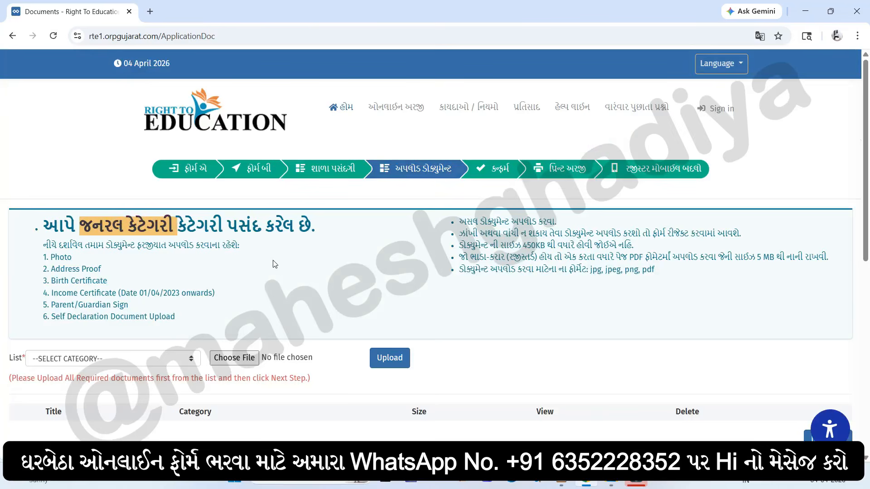
pyautogui.moveTo(44, 257); pyautogui.dragTo(185, 325)
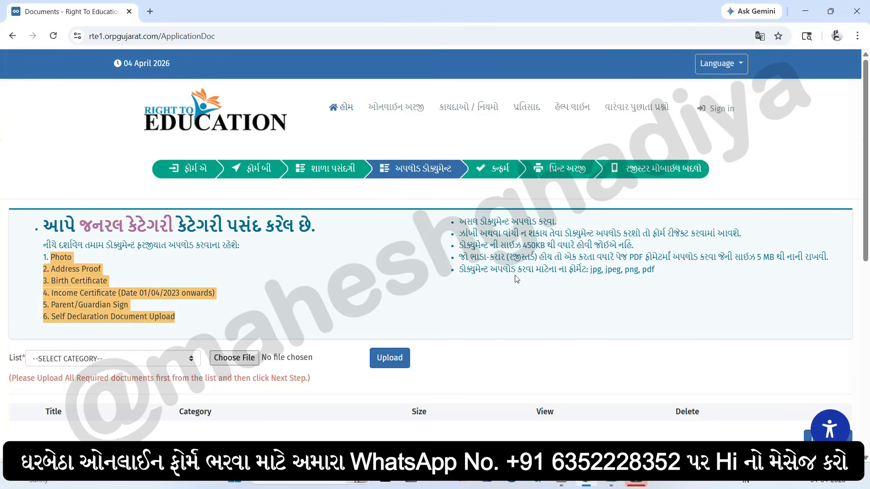
# - Read the upload instructions about providing original documents and the consequence of blurred or illegible ones
pyautogui.moveTo(459, 219); pyautogui.dragTo(675, 275)
pyautogui.click(675, 292)
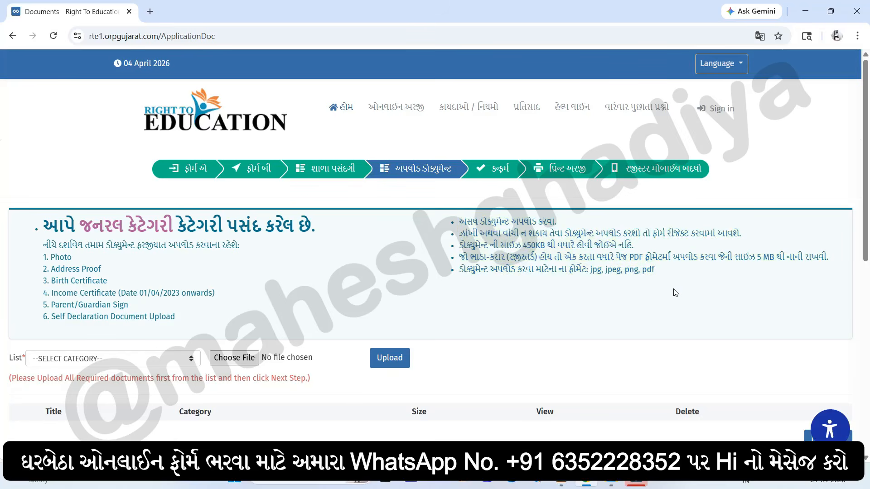
pyautogui.moveTo(456, 223); pyautogui.dragTo(554, 222)
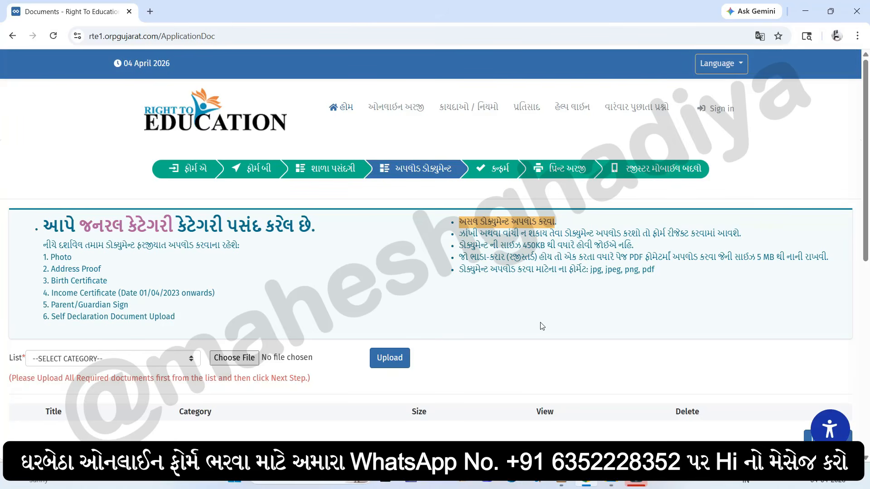
pyautogui.moveTo(459, 235); pyautogui.dragTo(631, 237)
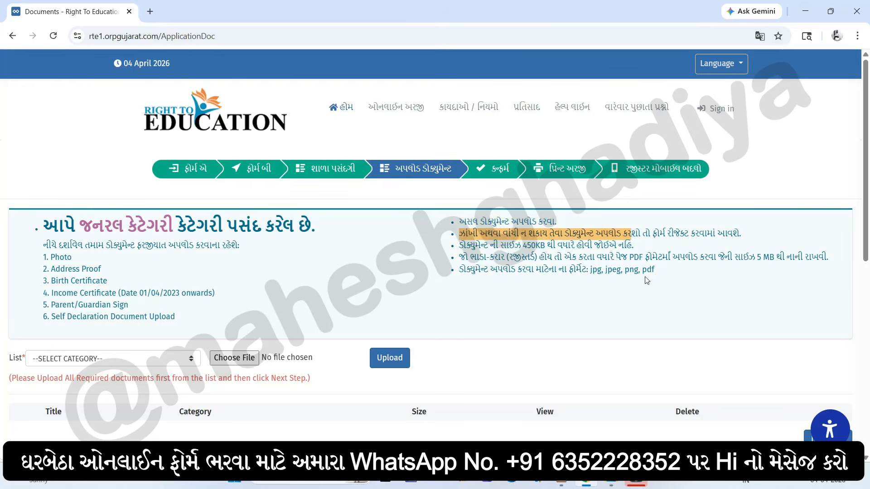
pyautogui.doubleClick(645, 234)
pyautogui.moveTo(715, 231); pyautogui.dragTo(717, 232)
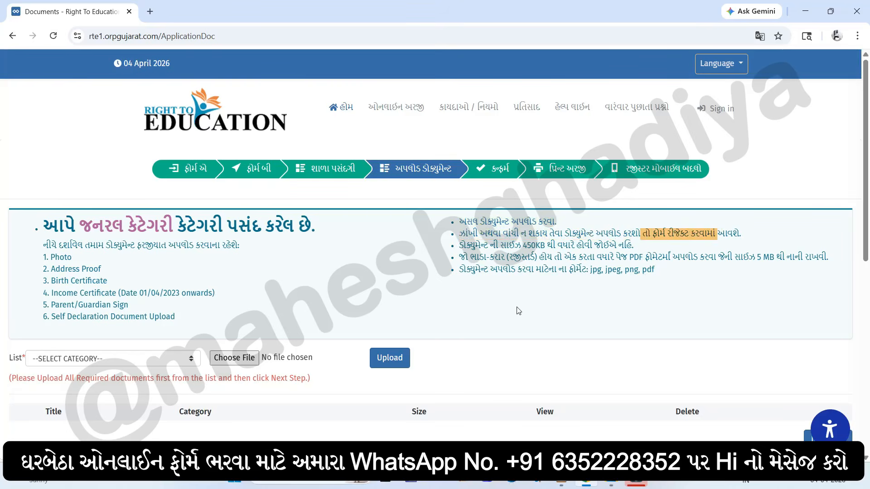
# - Examine the permitted file formats, the document size limit and the PDF rule for a registered rent agreement
pyautogui.moveTo(479, 270); pyautogui.dragTo(657, 269)
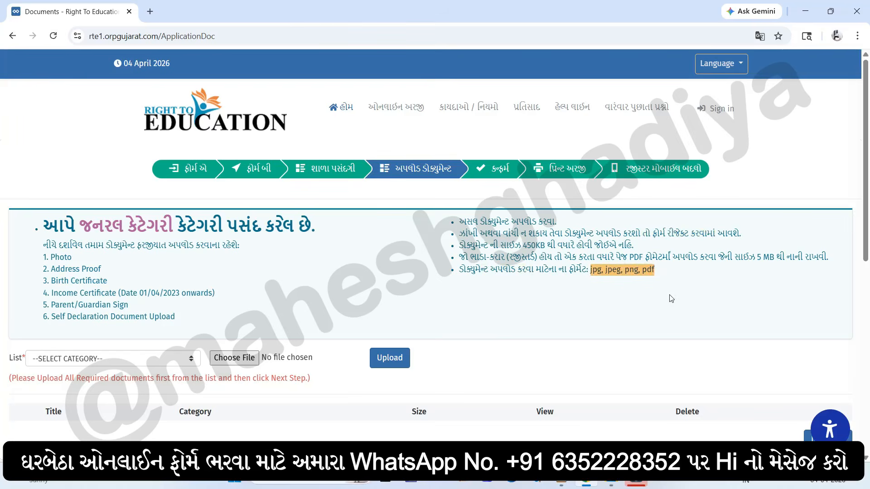
pyautogui.moveTo(459, 245); pyautogui.dragTo(556, 246)
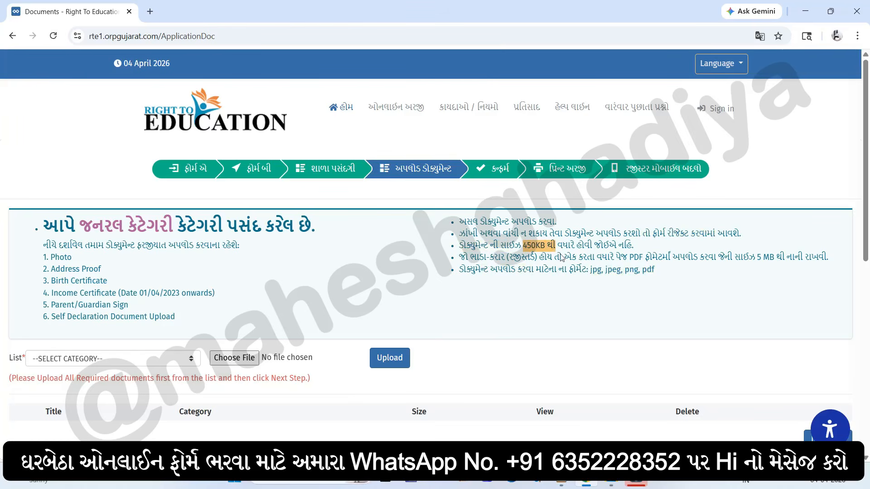
pyautogui.click(549, 321)
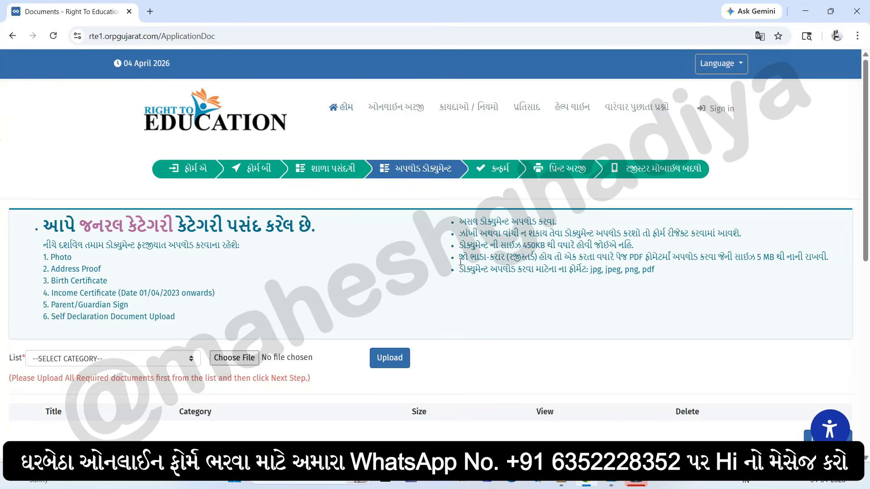
pyautogui.moveTo(461, 258); pyautogui.dragTo(521, 258)
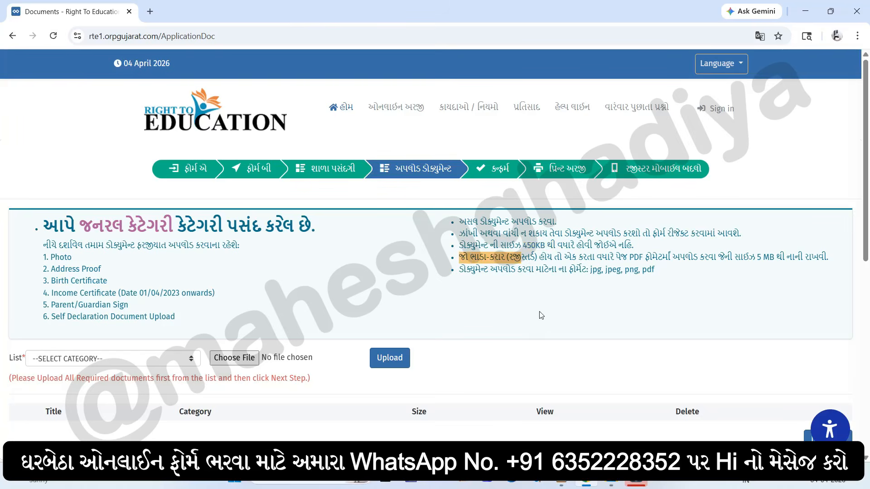
pyautogui.moveTo(624, 257); pyautogui.dragTo(665, 257)
pyautogui.moveTo(749, 257); pyautogui.dragTo(786, 258)
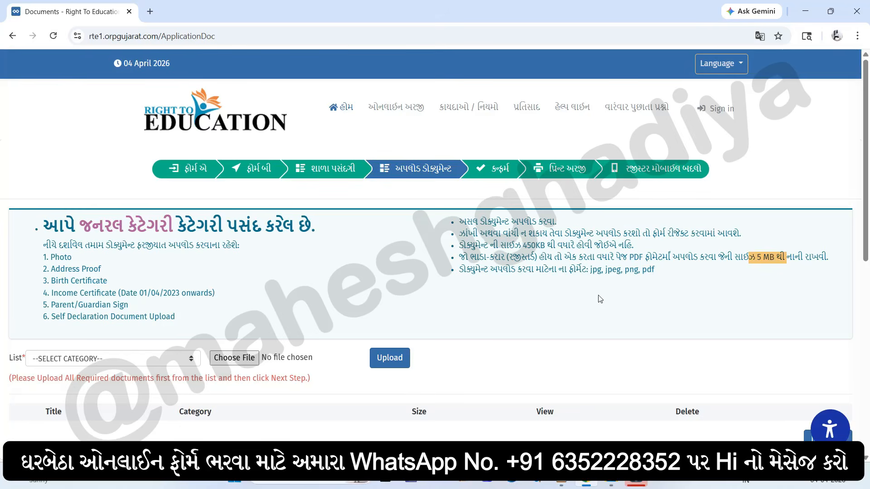
# - Review the document categories available for upload and select Photo
pyautogui.click(168, 362)
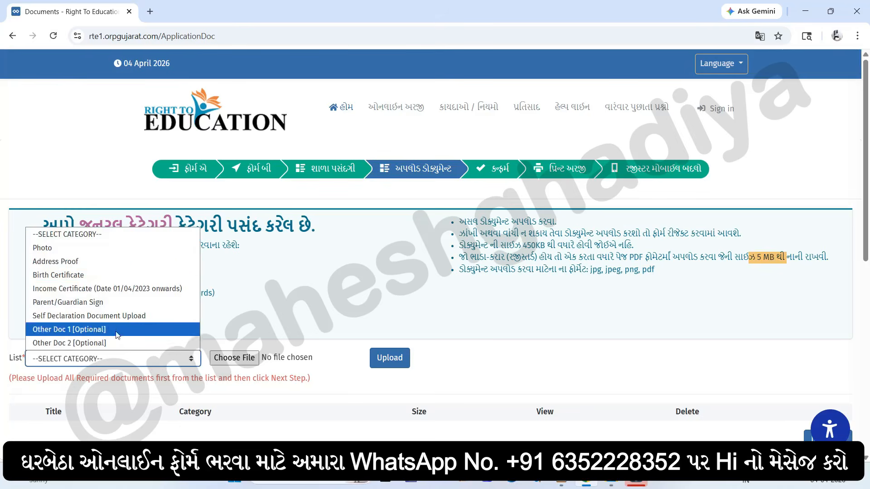
pyautogui.click(62, 249)
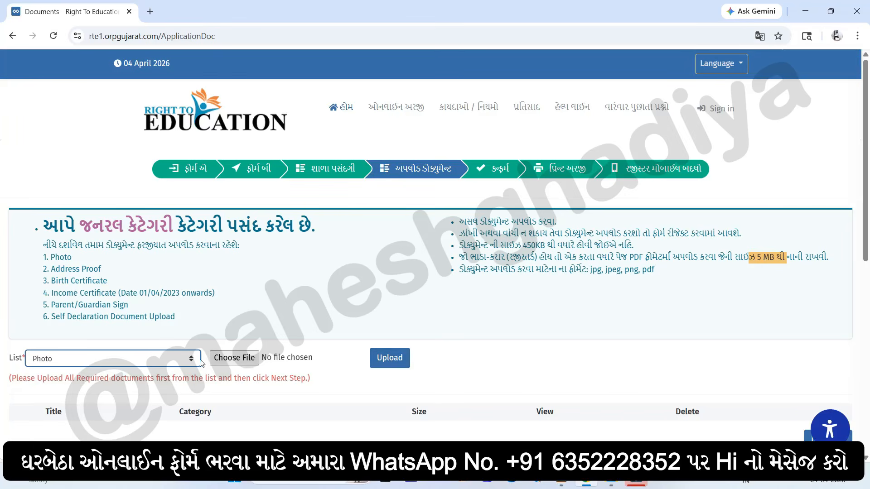
pyautogui.click(178, 361)
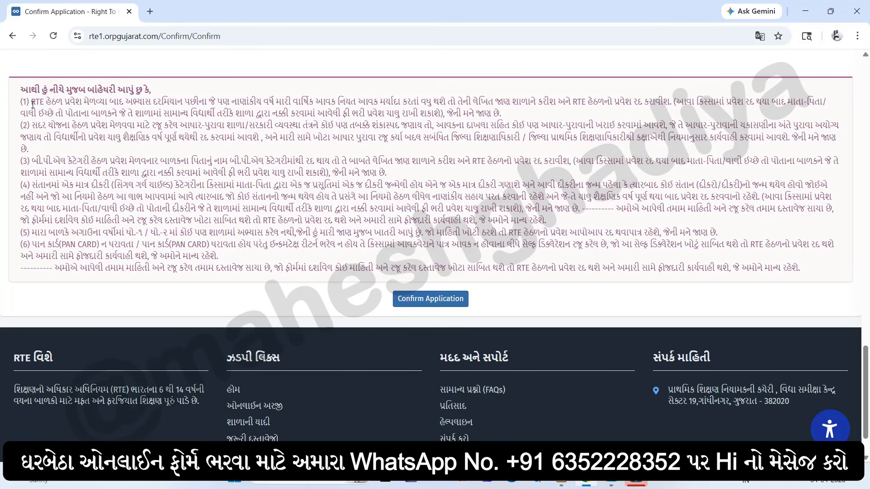
# - Examine the declaration clauses on the application confirmation page, and go back to the school selection stage
pyautogui.moveTo(29, 100); pyautogui.dragTo(635, 262)
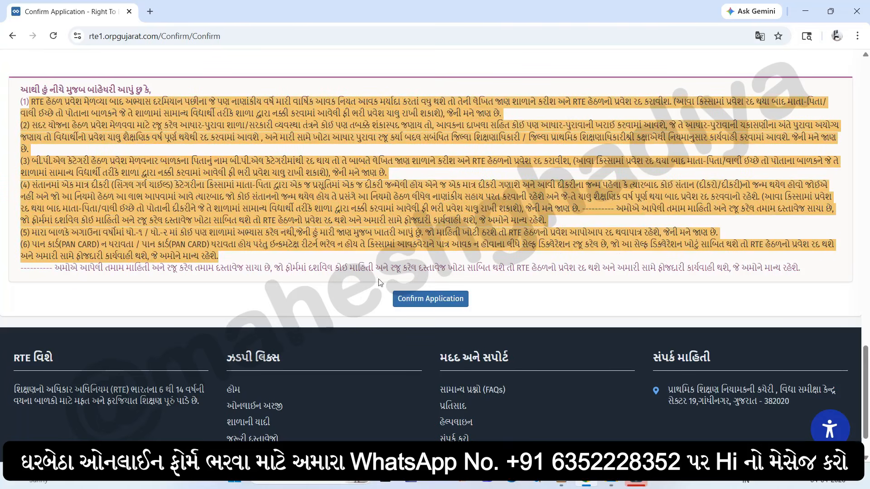
pyautogui.click(426, 299)
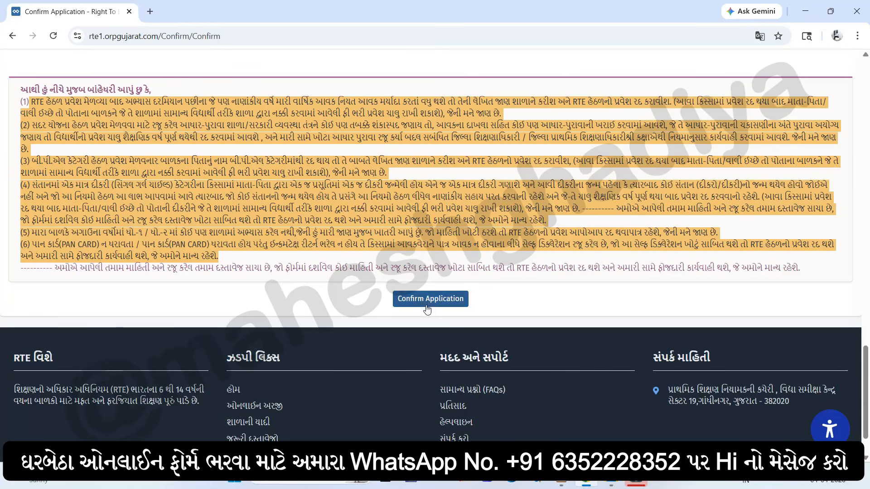
pyautogui.hotkey('alt', 'Left')
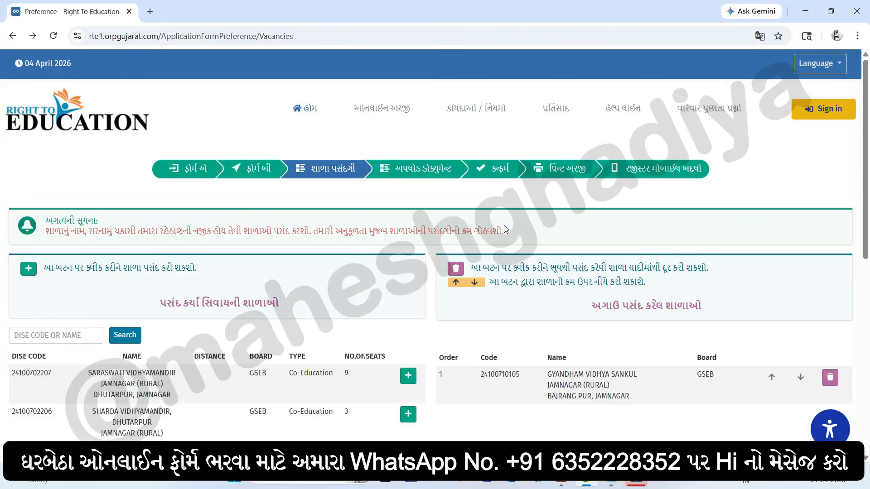